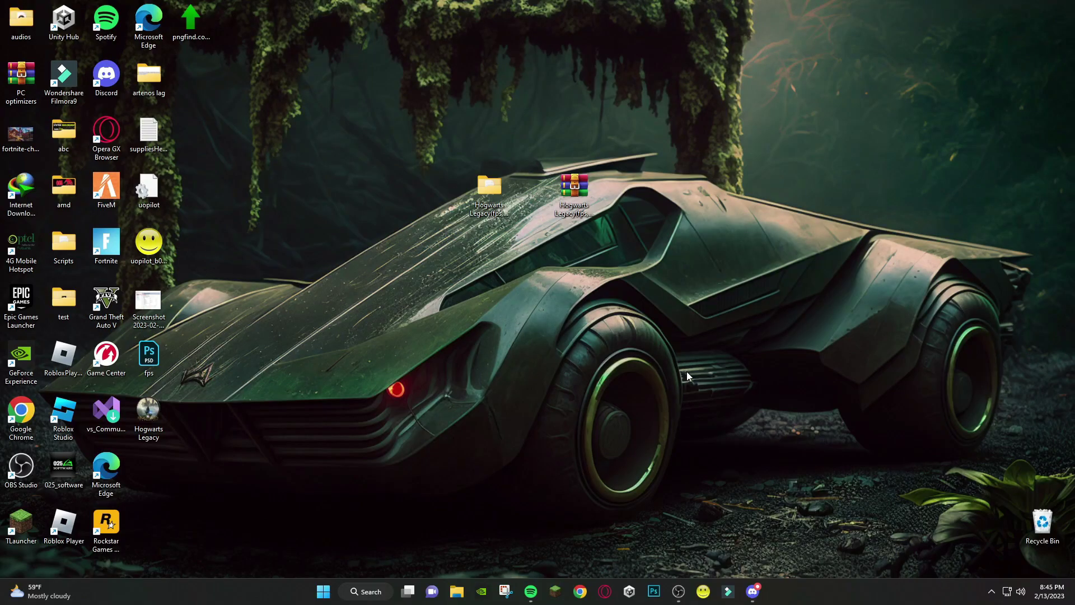
- Open GeForce Experience, check for driver updates, and start the express installation of GeForce Game Ready Driver 528.49
drag(414, 139, 630, 225)
click(616, 226)
click(481, 591)
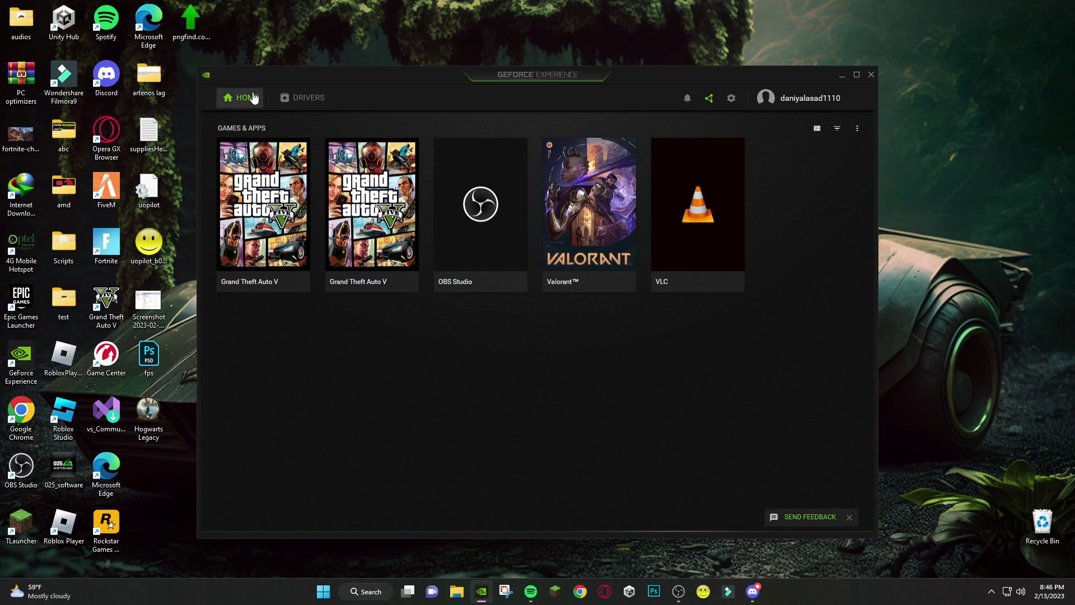
click(283, 99)
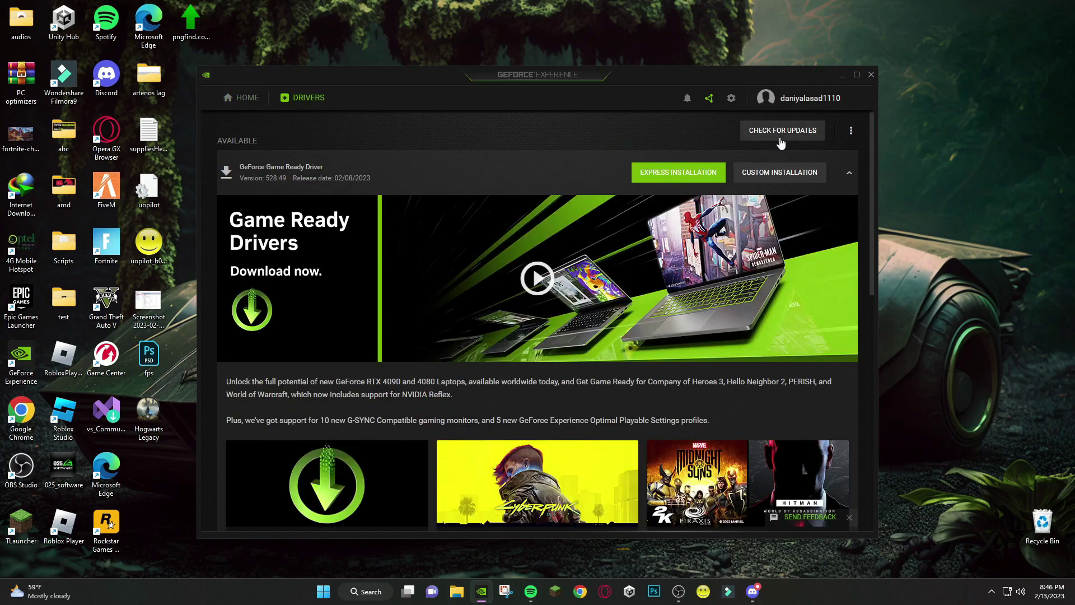
click(781, 134)
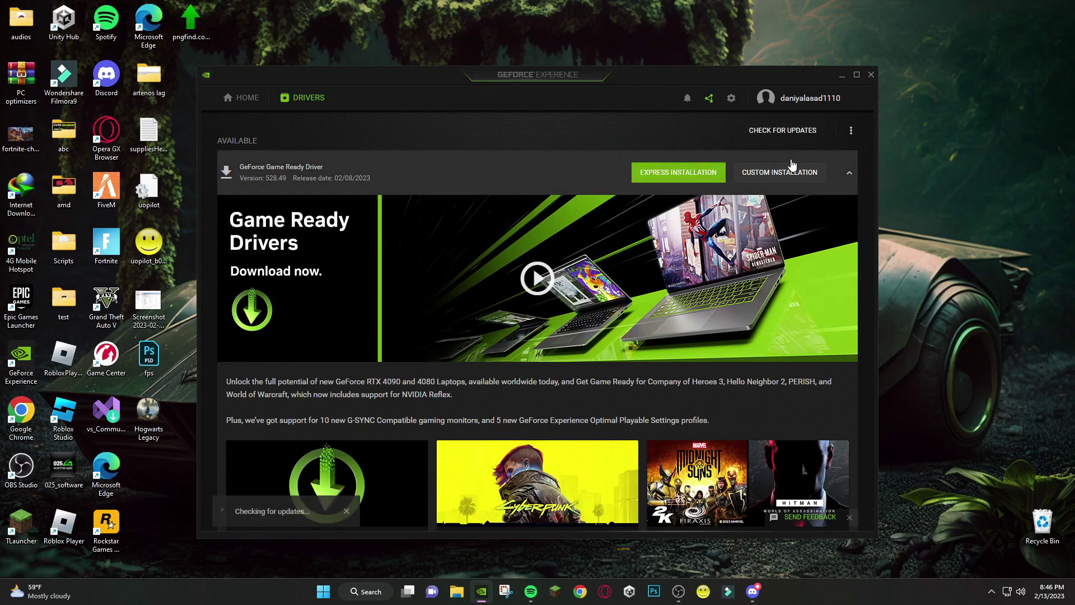
click(695, 178)
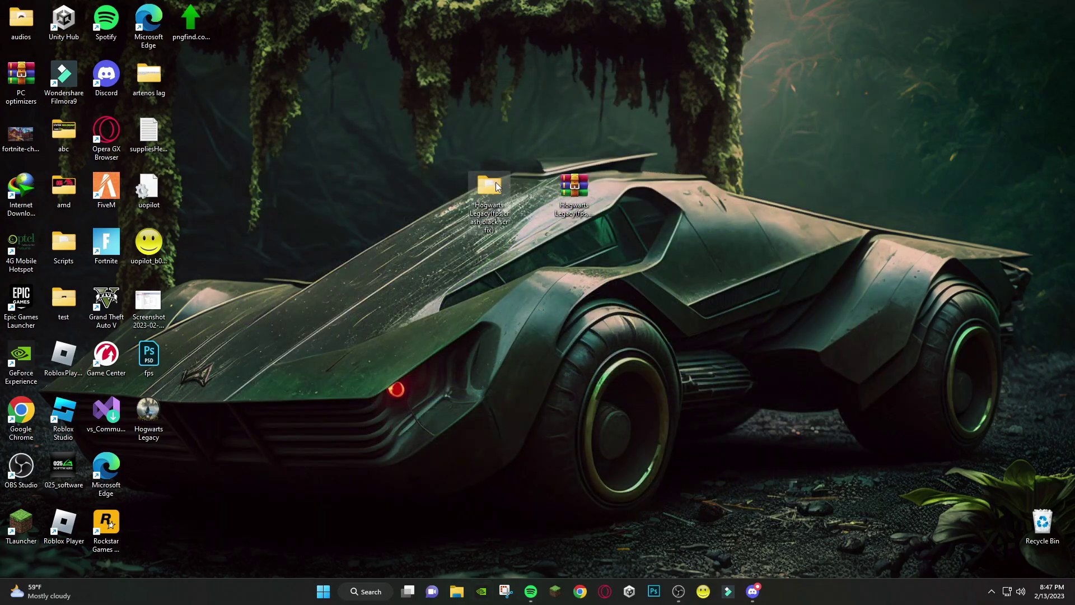
- Run dxwebsetup from the DirectX Installer folder, accept the agreement, and complete the setup wizard without installing the Bing Bar
double_click(491, 184)
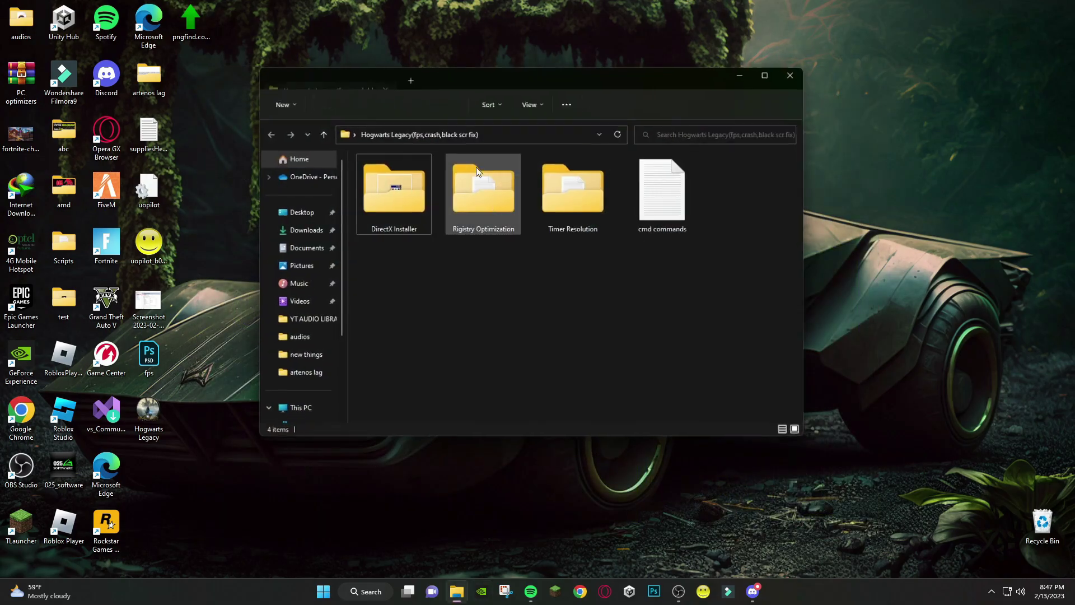
double_click(384, 193)
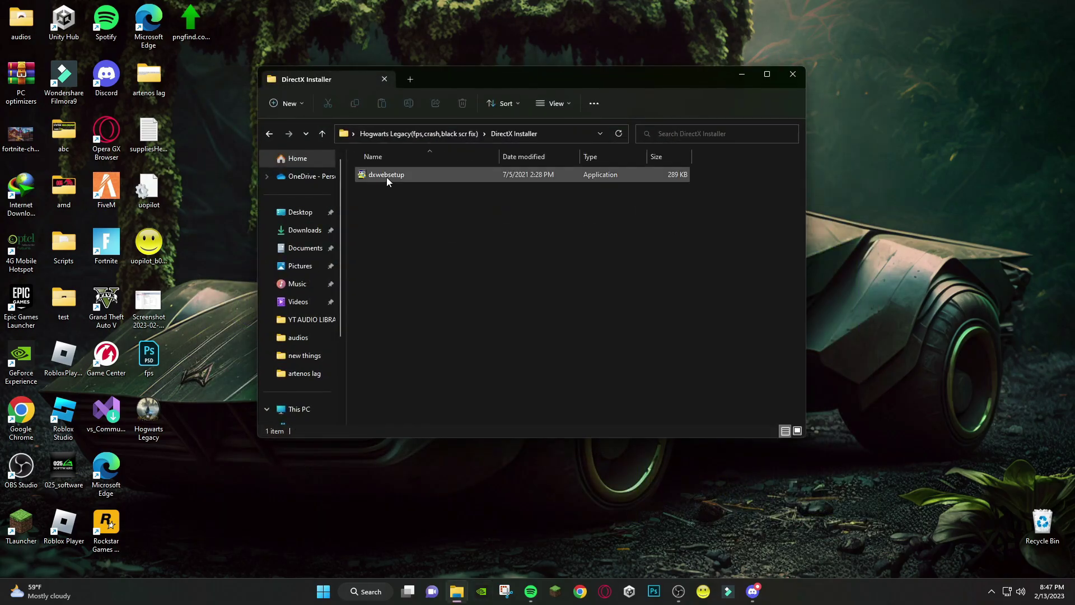
double_click(390, 173)
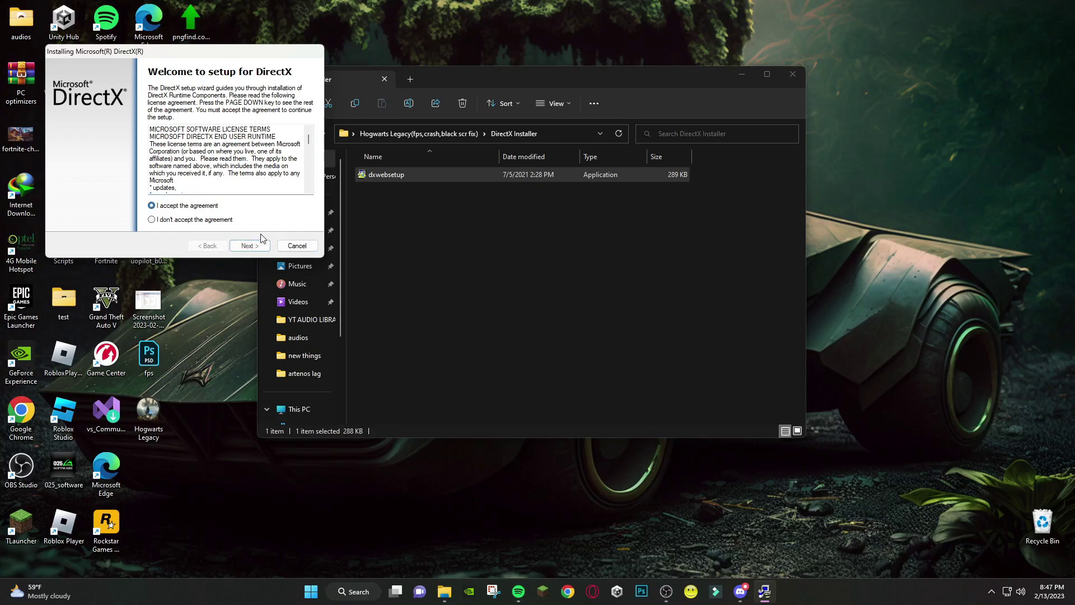
click(249, 246)
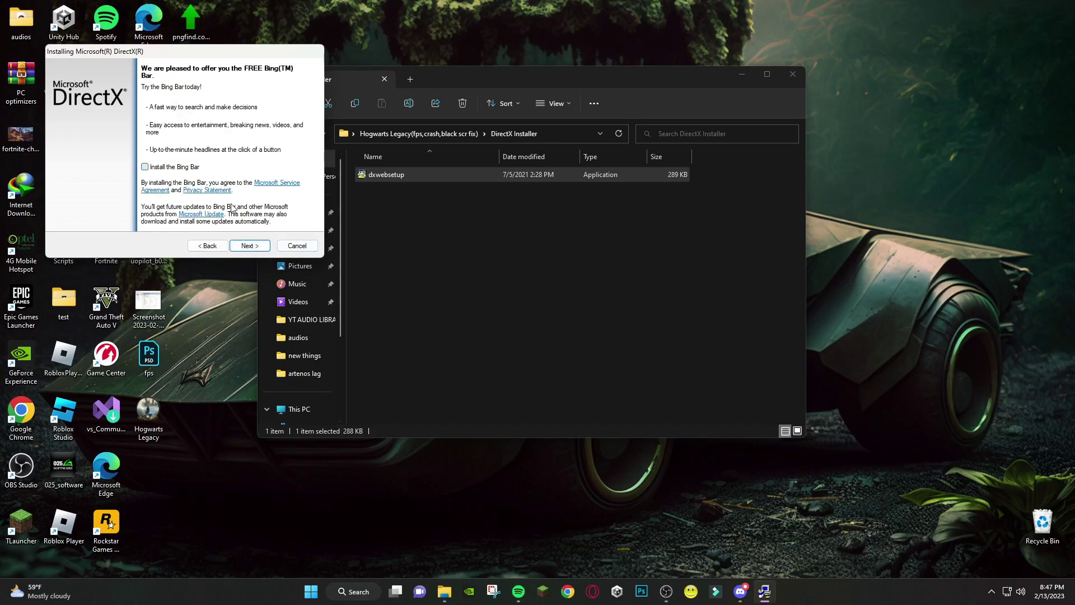
click(249, 245)
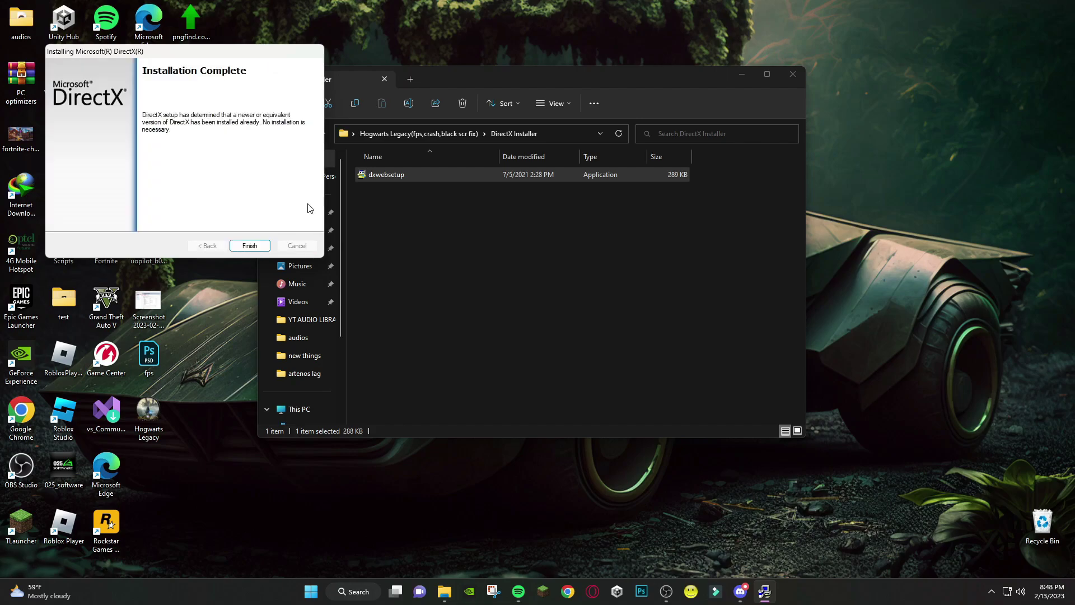
click(250, 245)
- Merge the CPU boost file from Rigistry Optimization's CPU Speed Boost folder into the registry
click(269, 134)
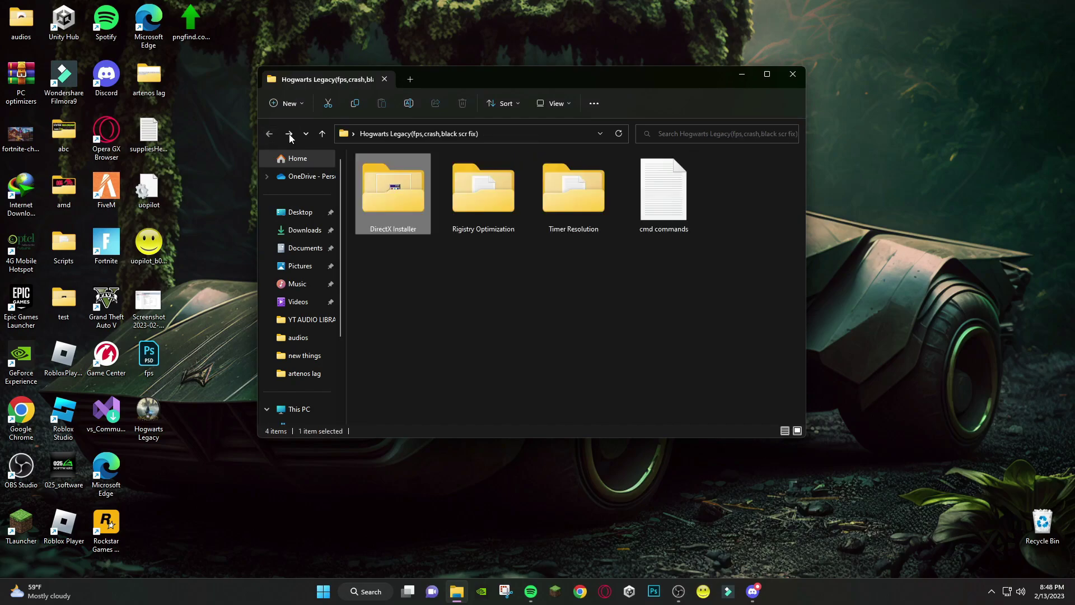
double_click(479, 196)
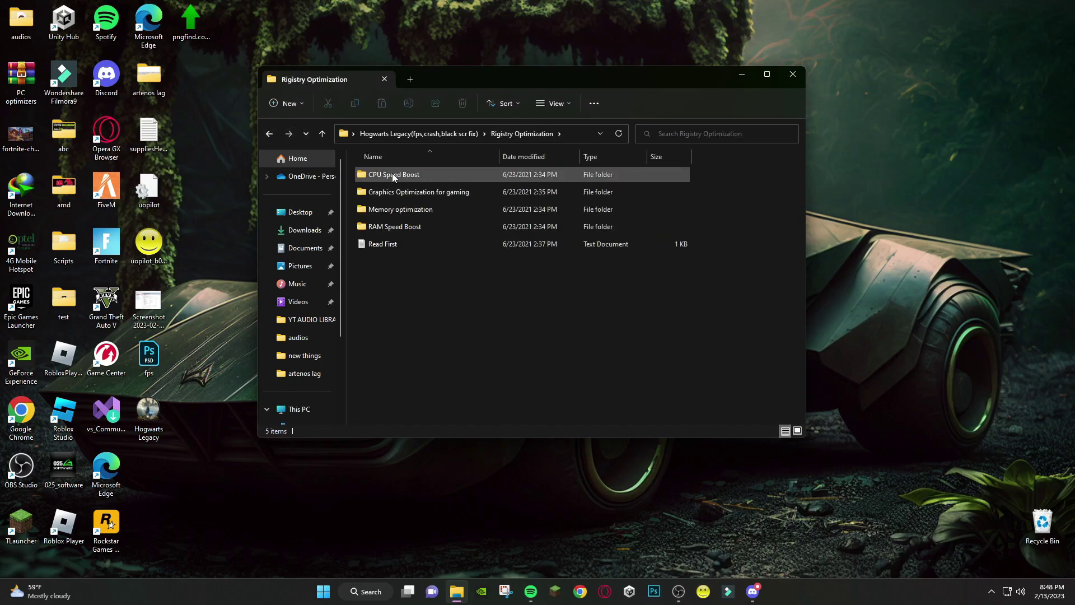
double_click(397, 173)
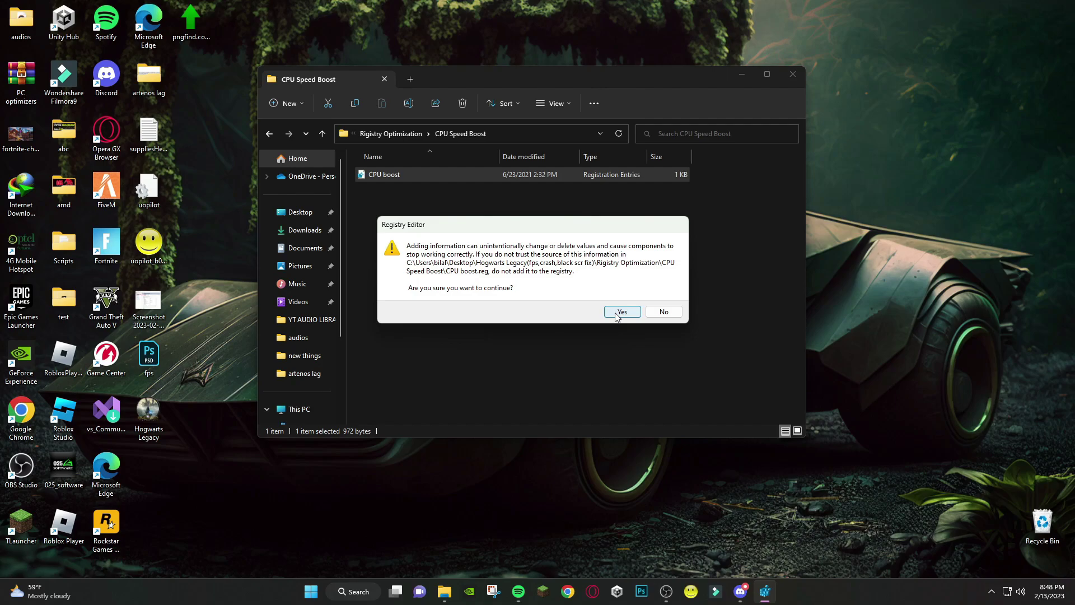
click(617, 315)
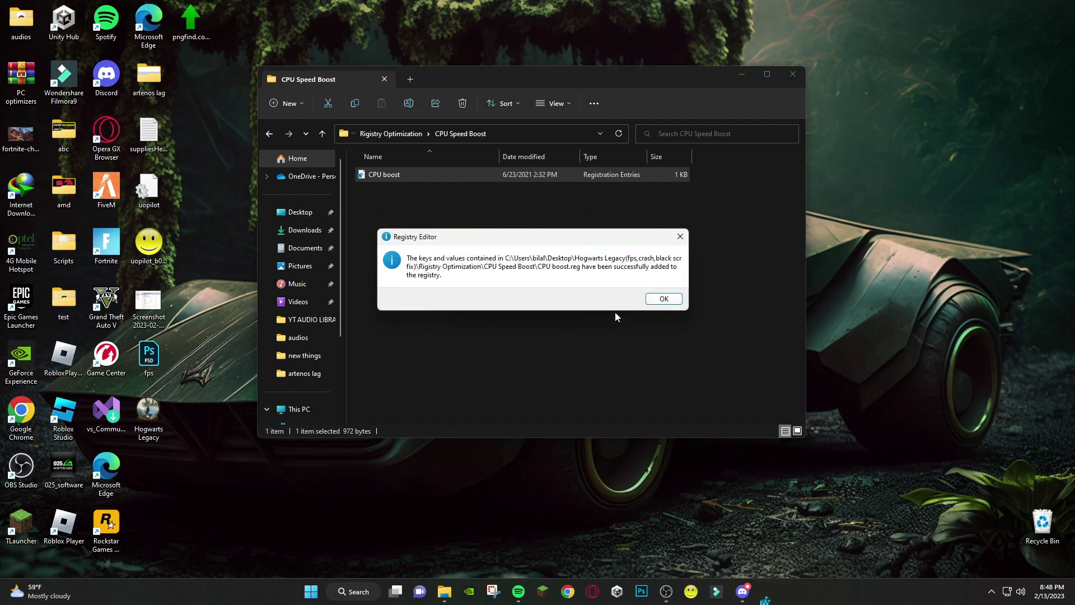
click(659, 297)
- Merge the Graphics Optimize file from the Graphics Optimization for gaming folder into the registry
key(alt+Up)
double_click(400, 192)
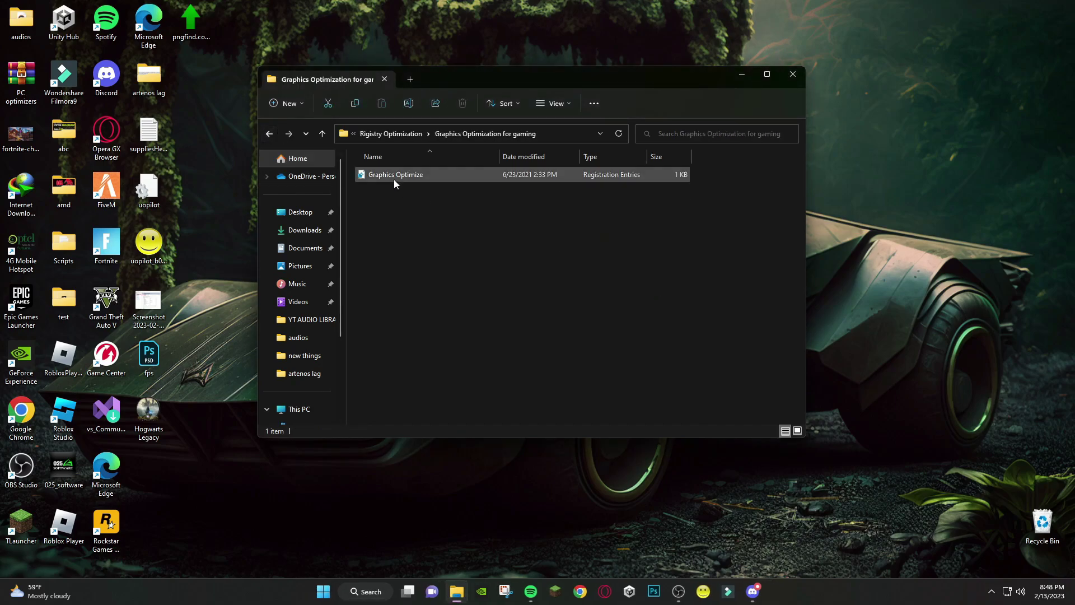
double_click(394, 176)
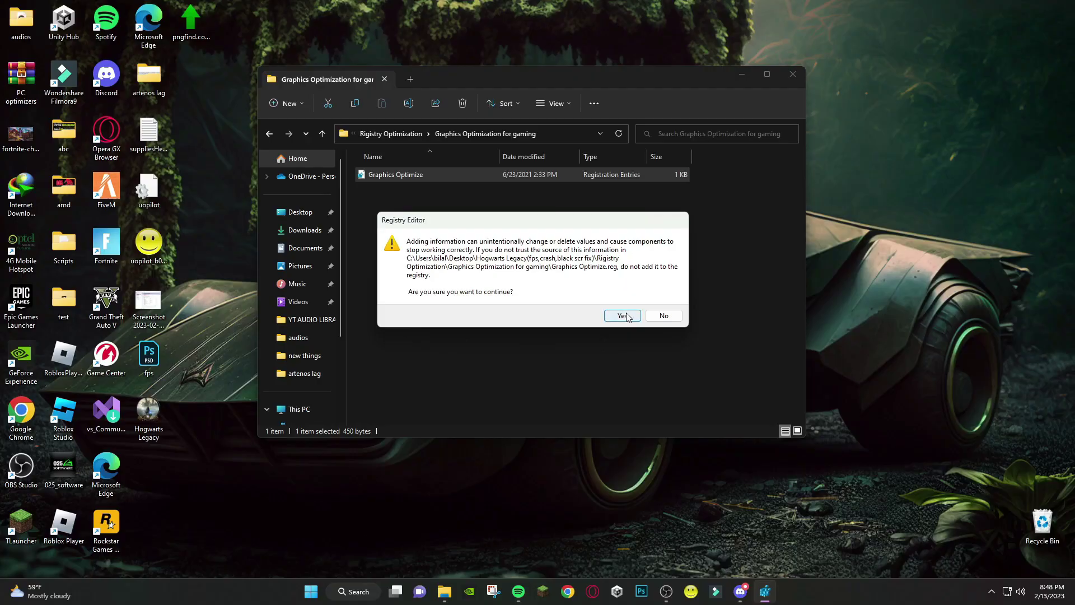
click(619, 314)
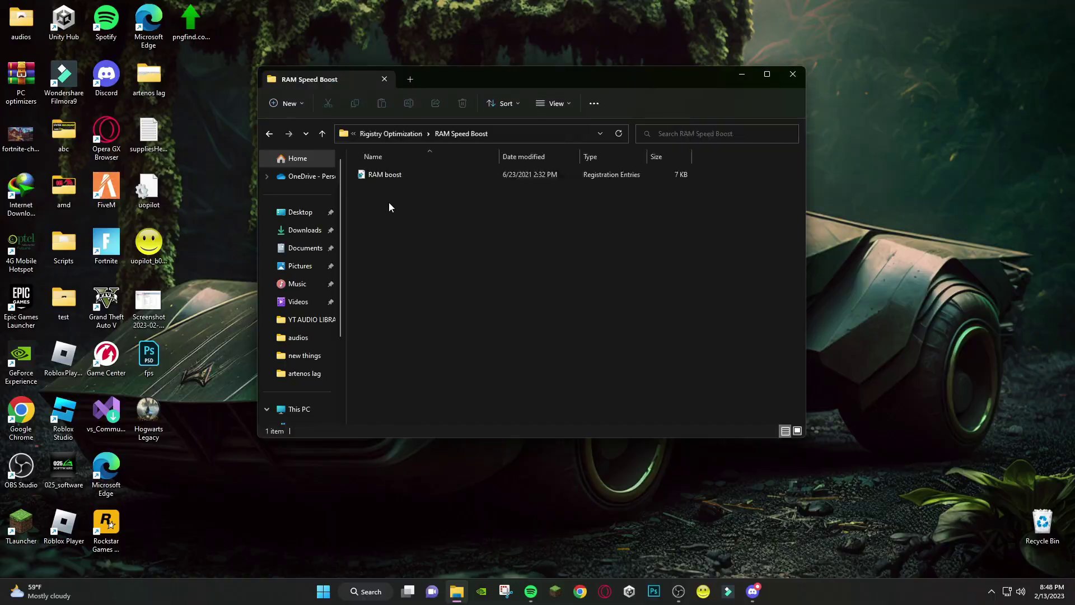
- Merge the RAM boost file from the RAM Speed Boost folder into the registry
double_click(385, 175)
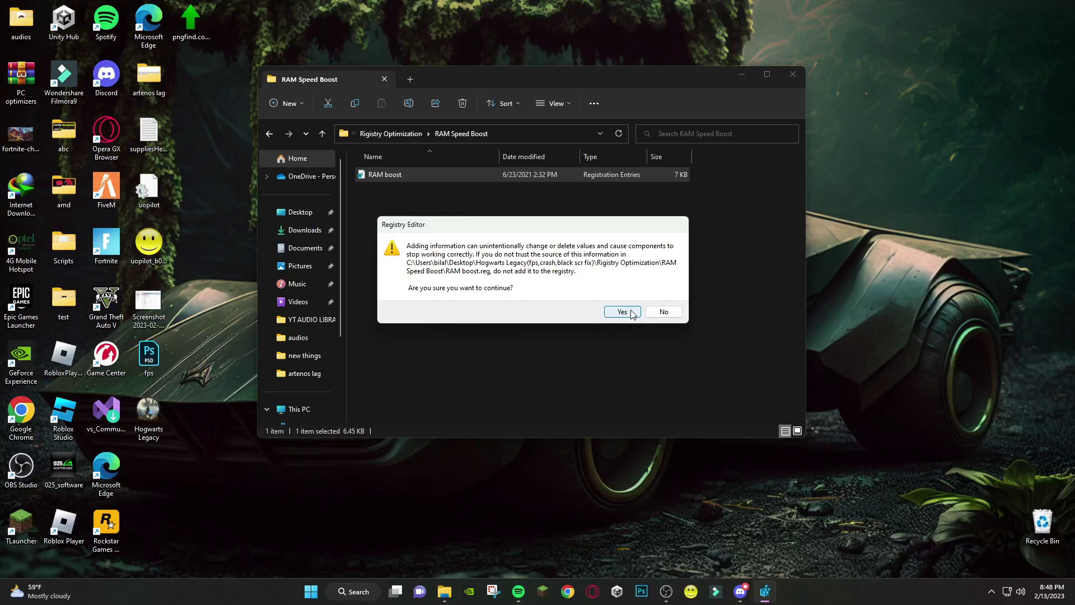
click(620, 312)
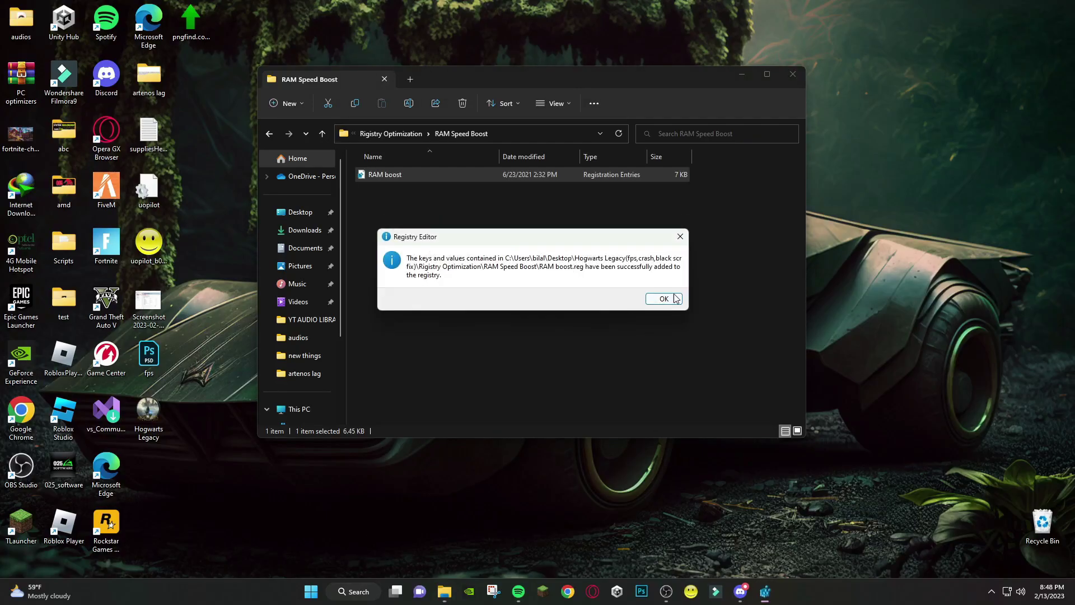
click(665, 298)
- Open the cmd commands text file from the main Hogwarts Legacy folder and minimize its window
key(alt+Left)
key(alt+Left)
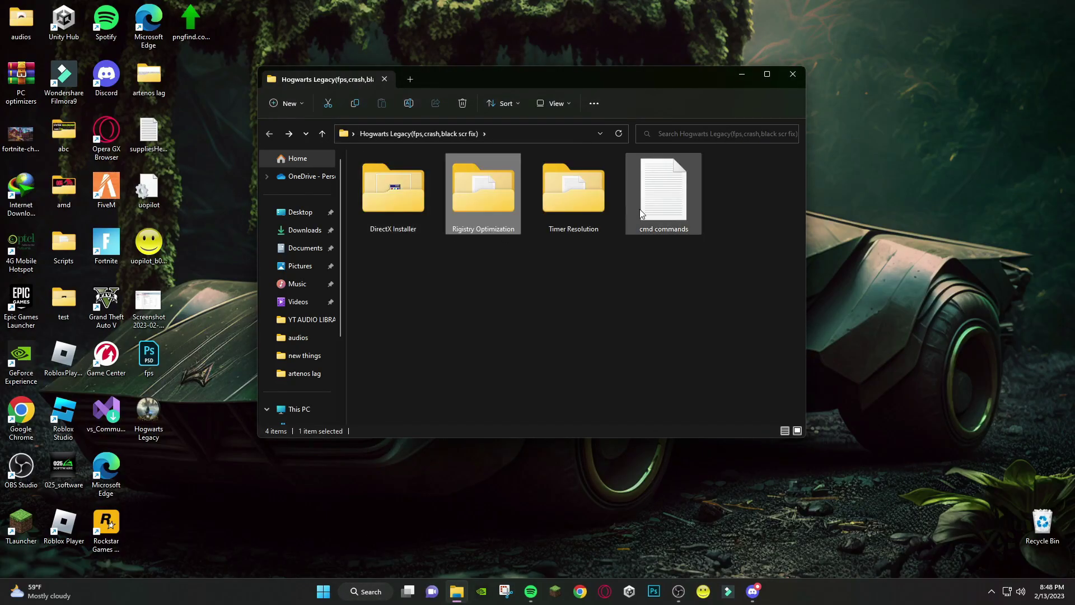
double_click(656, 203)
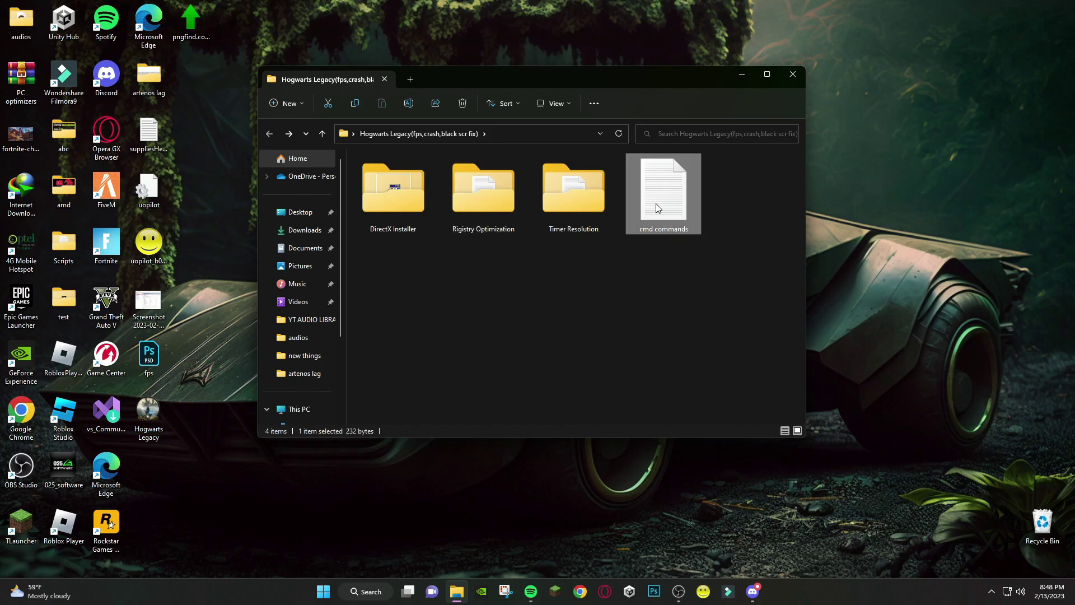
drag(277, 71, 423, 75)
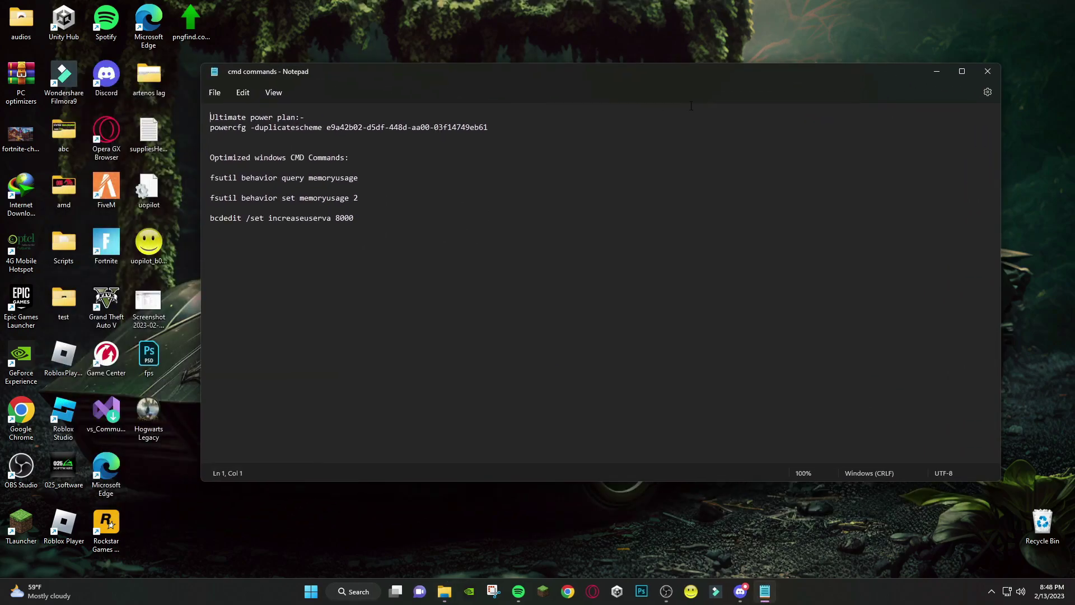
click(933, 72)
- Open Command Prompt as administrator, and restore and shrink the cmd commands note so both windows can be seen
click(358, 592)
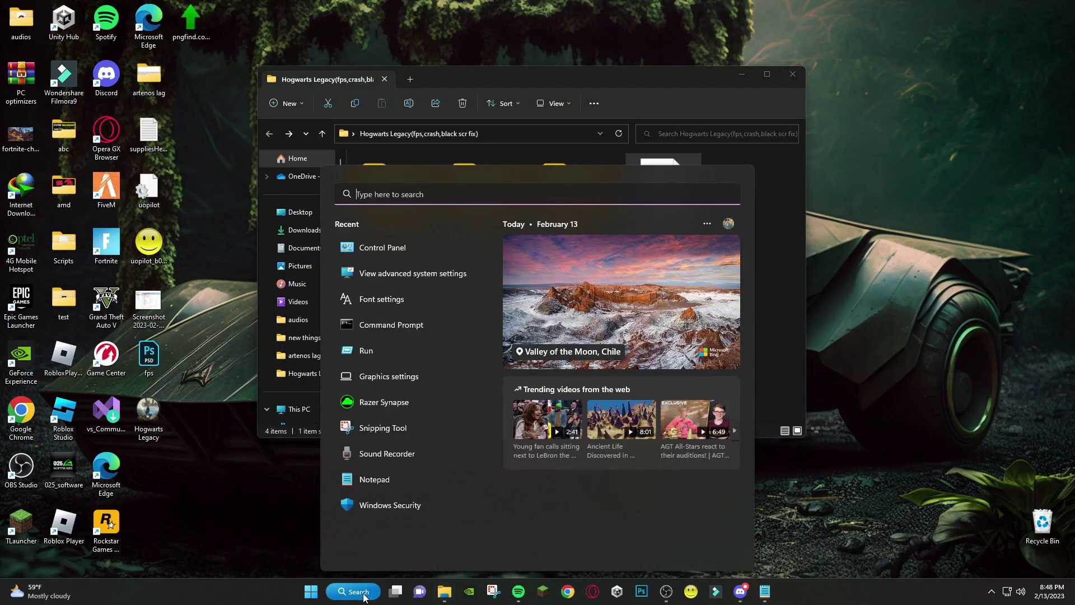
text(cmd)
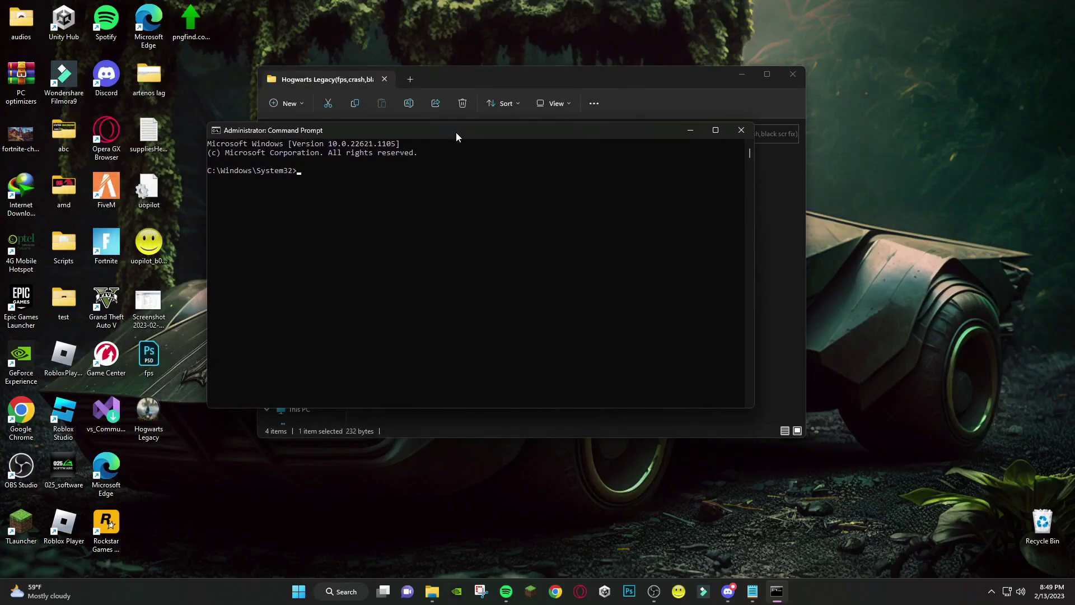
click(752, 591)
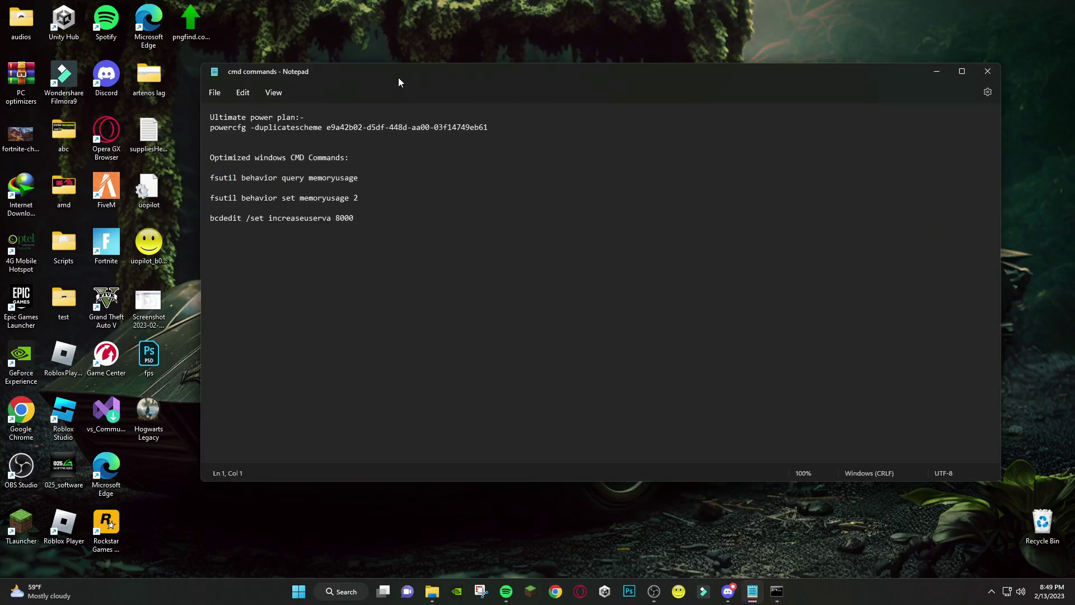
drag(202, 63, 505, 161)
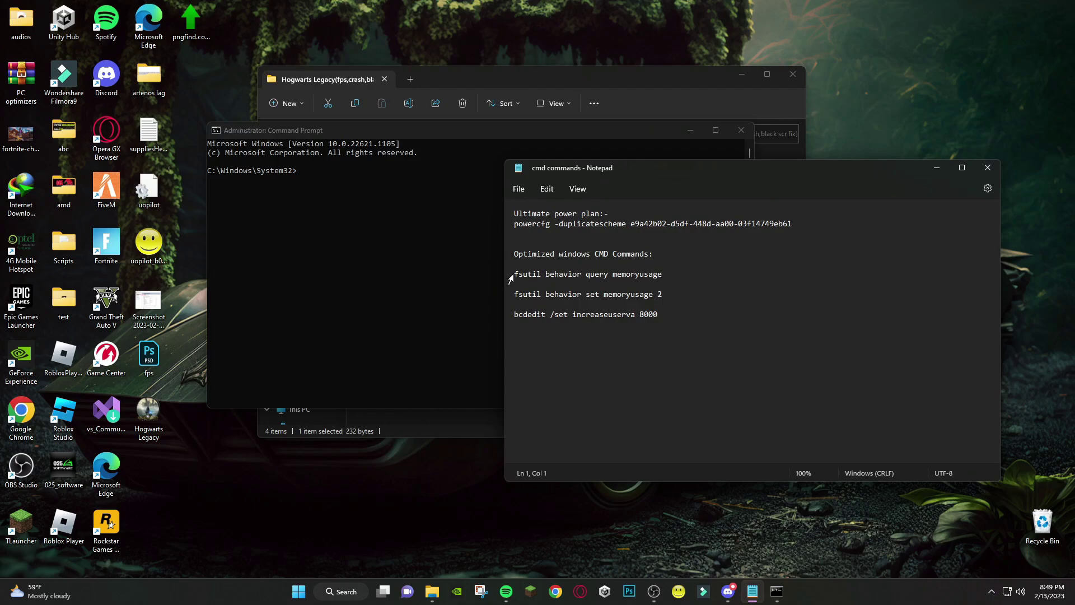
- Copy the two fsutil memoryusage commands and "bcdedit /set increaseuserva 8000" from the note and run them in Command Prompt
drag(515, 275, 671, 315)
key(ctrl+c)
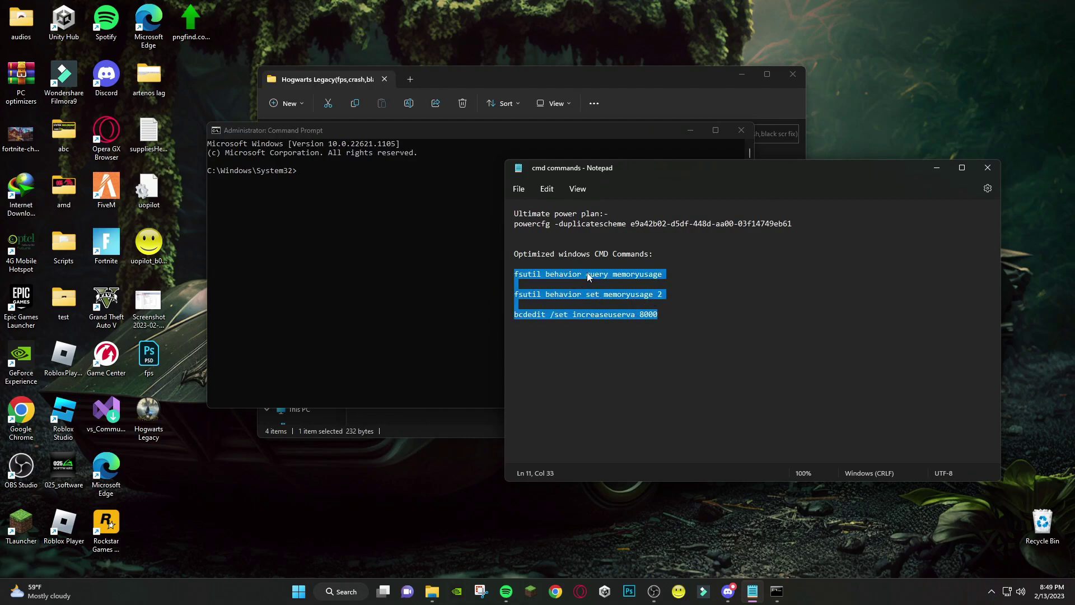
click(358, 246)
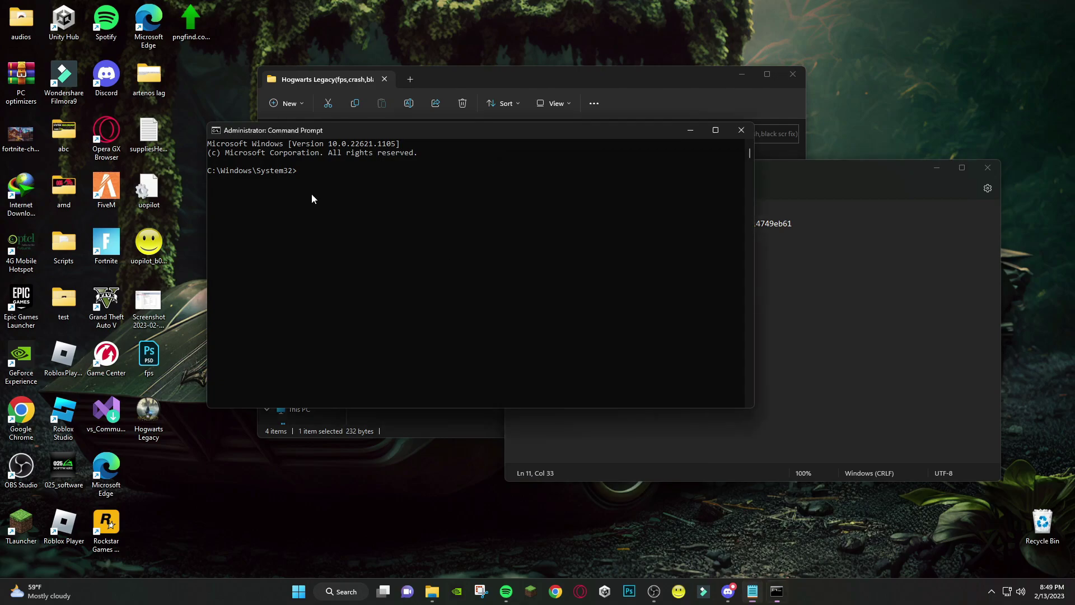
click(312, 179)
right_click(309, 178)
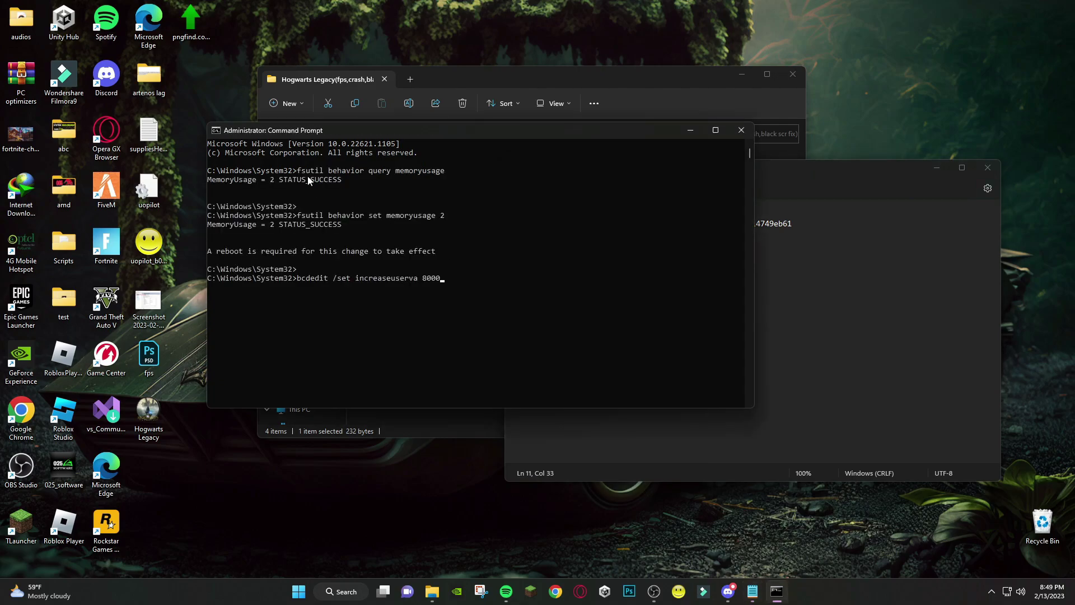
key(Return)
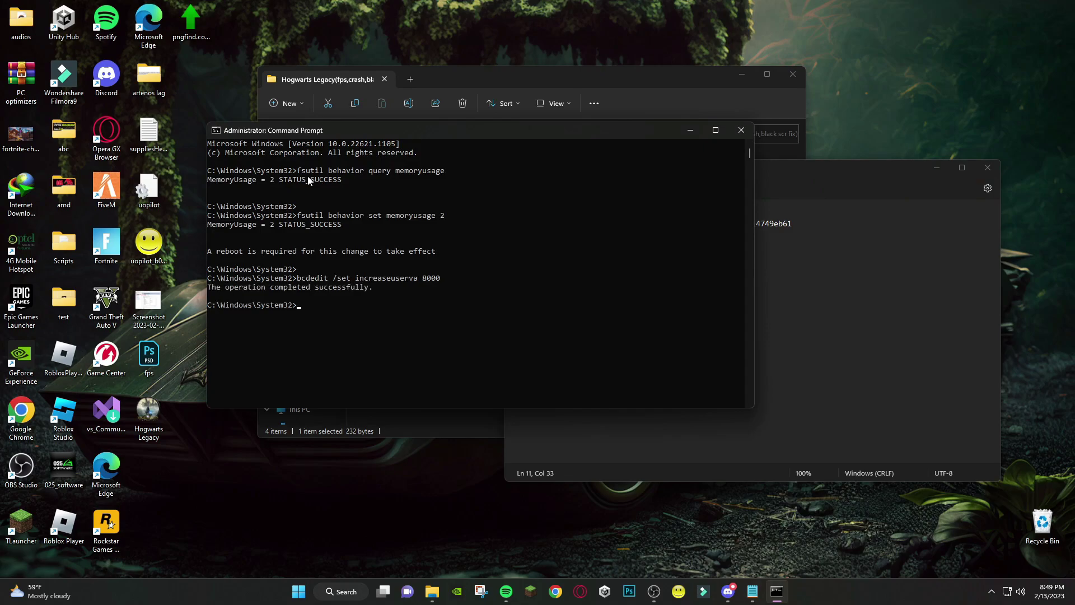
- Copy "powercfg -duplicatescheme e9a42b02-d5df-448d-aa00-03f14749eb61" from the note, run it in Command Prompt, and close Command Prompt
click(761, 286)
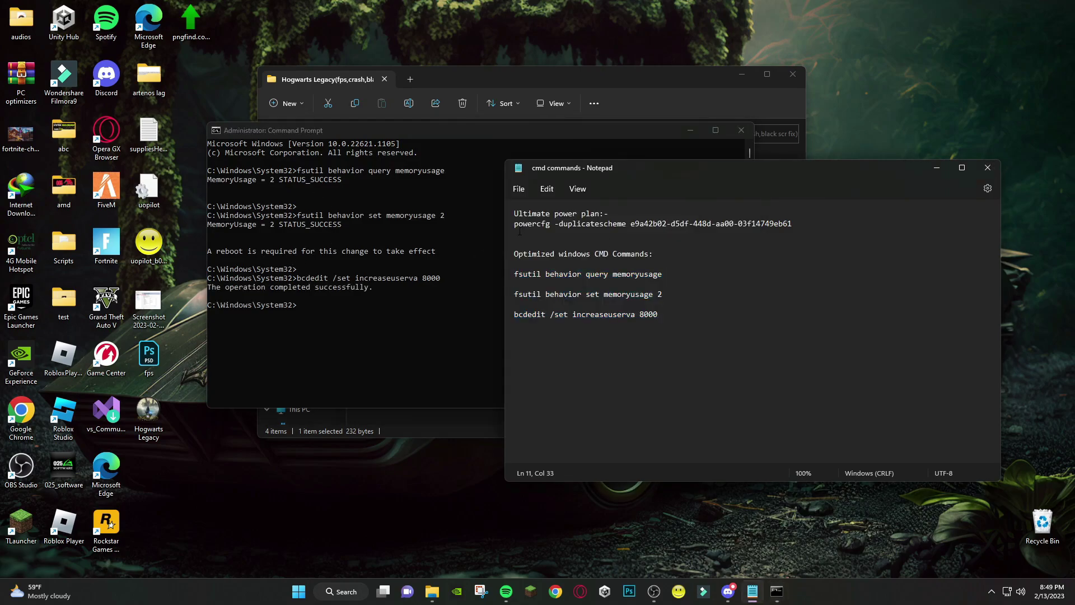
drag(514, 224, 815, 227)
key(ctrl+c)
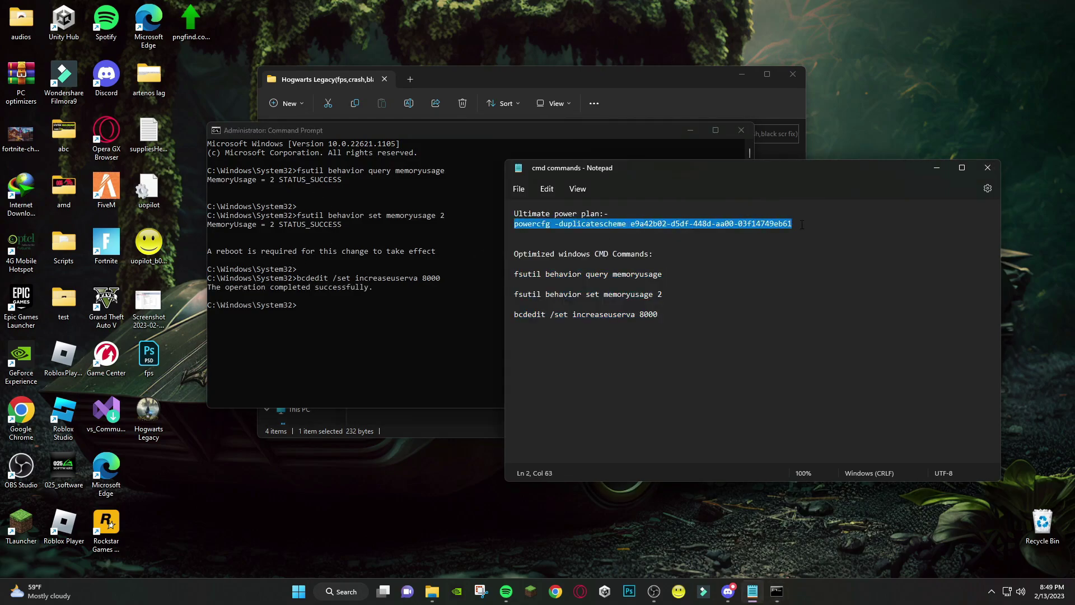
click(412, 317)
click(308, 306)
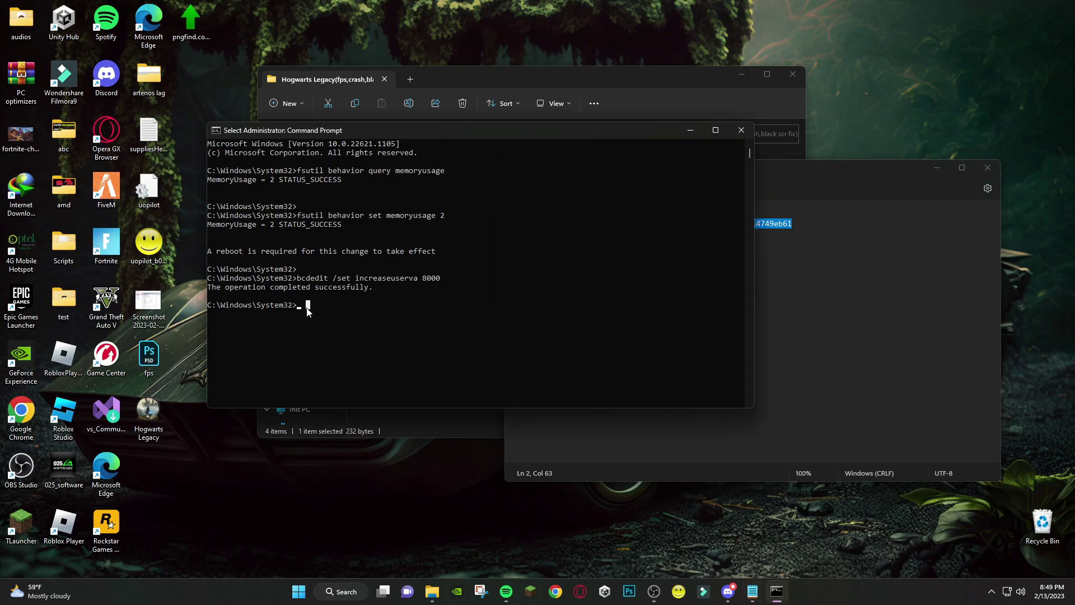
key(ctrl+v)
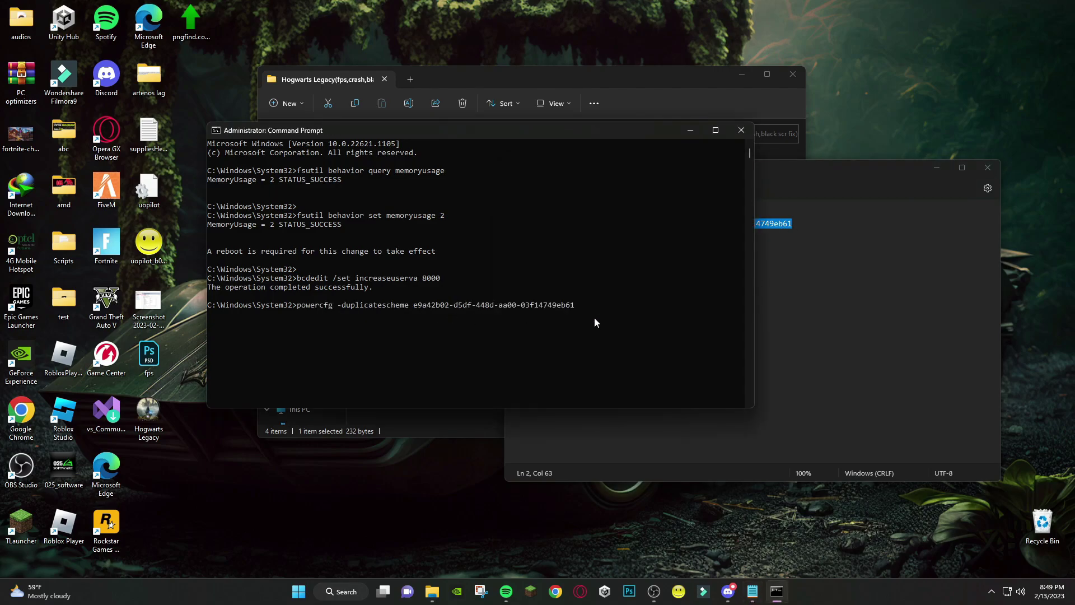
key(Return)
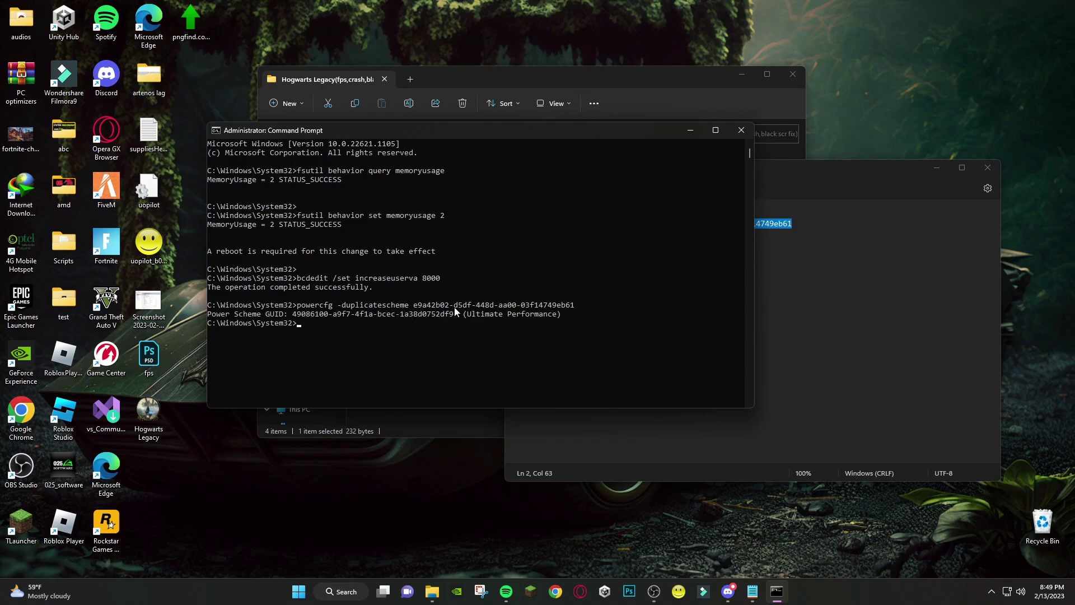
click(744, 130)
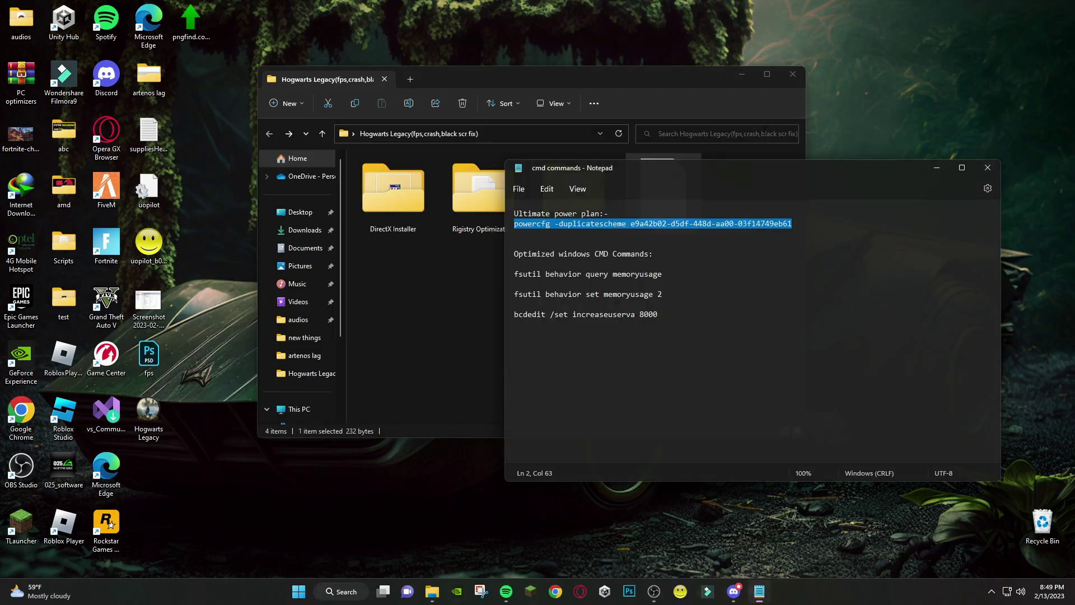
- Close the cmd commands note and open the Virtual Memory dialog from the advanced performance options in System Properties
click(994, 168)
click(381, 589)
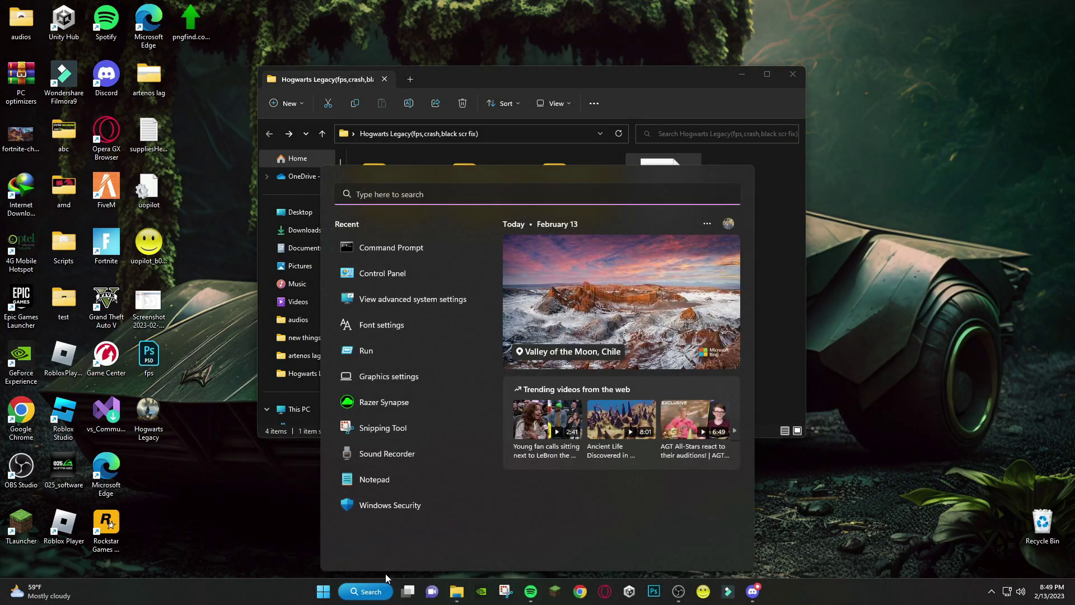
text(adva)
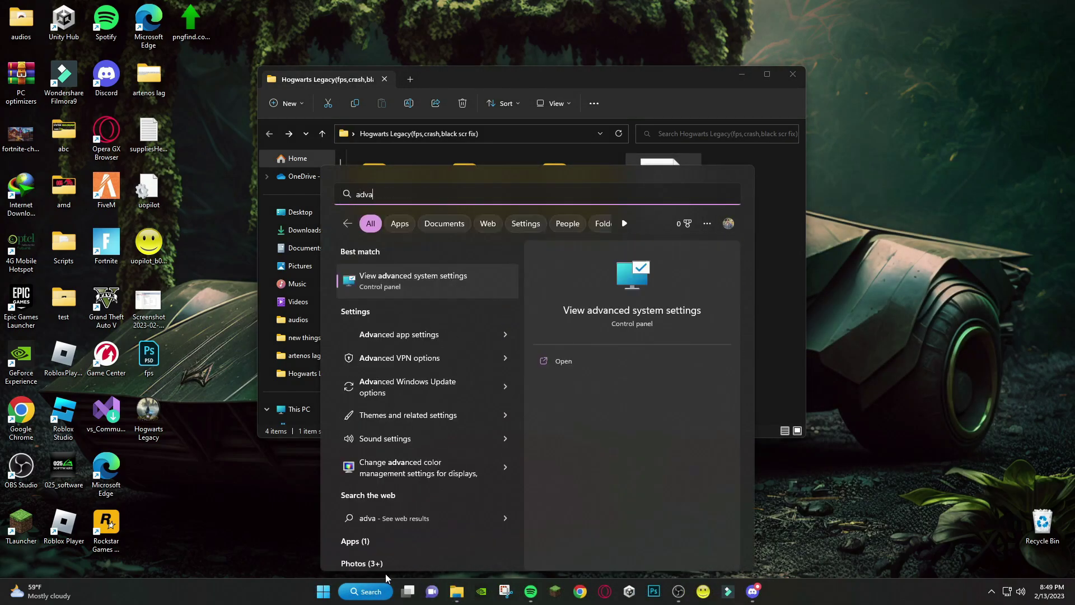
click(397, 277)
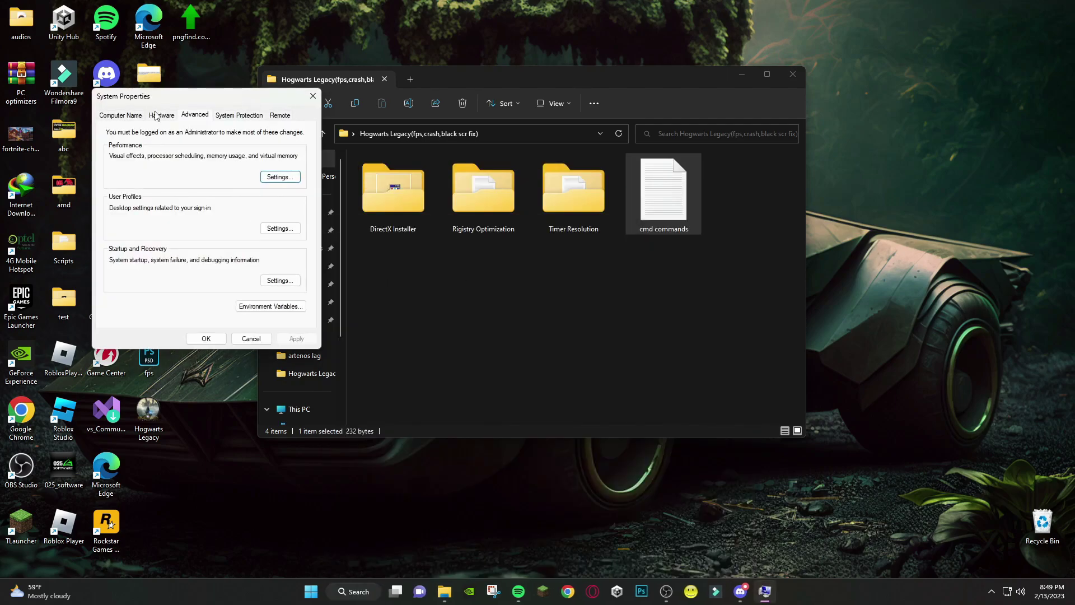
click(275, 179)
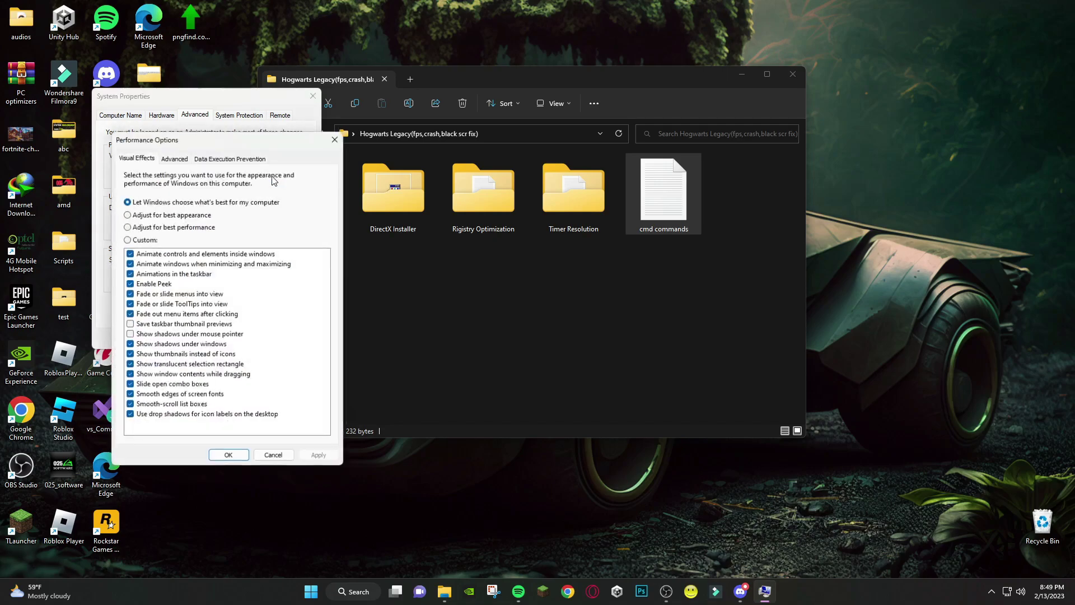
click(177, 159)
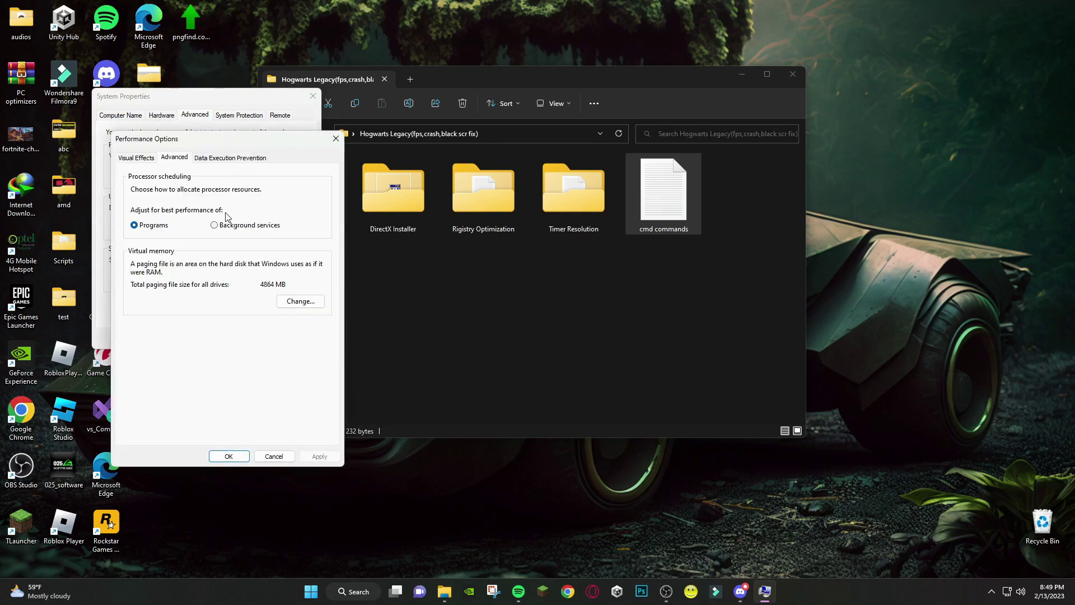
click(295, 302)
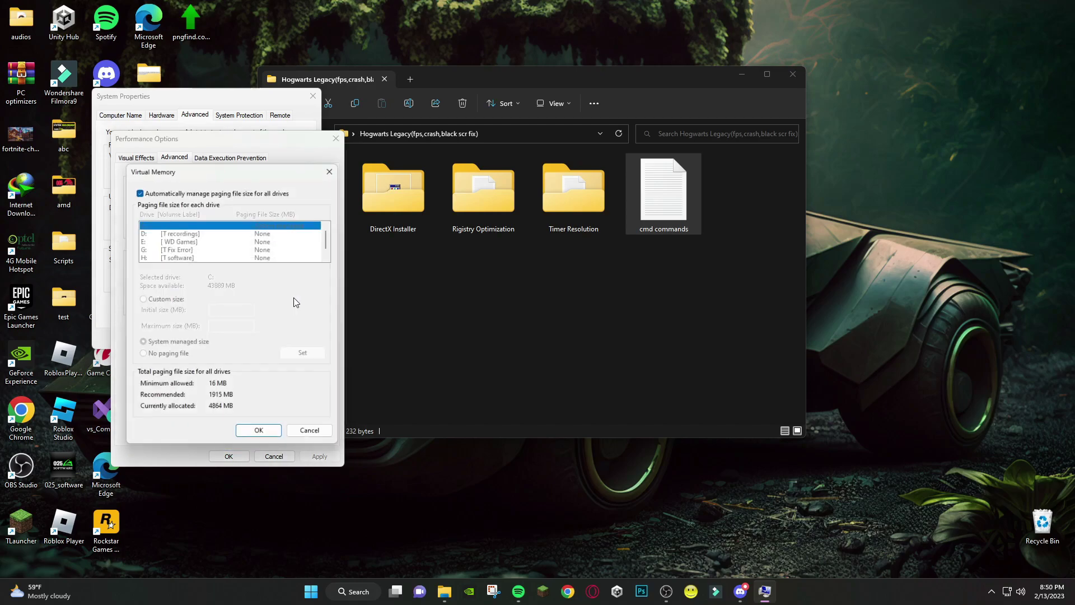
- Turn off automatic paging file management and choose a custom size for the E: WD Games drive
click(137, 190)
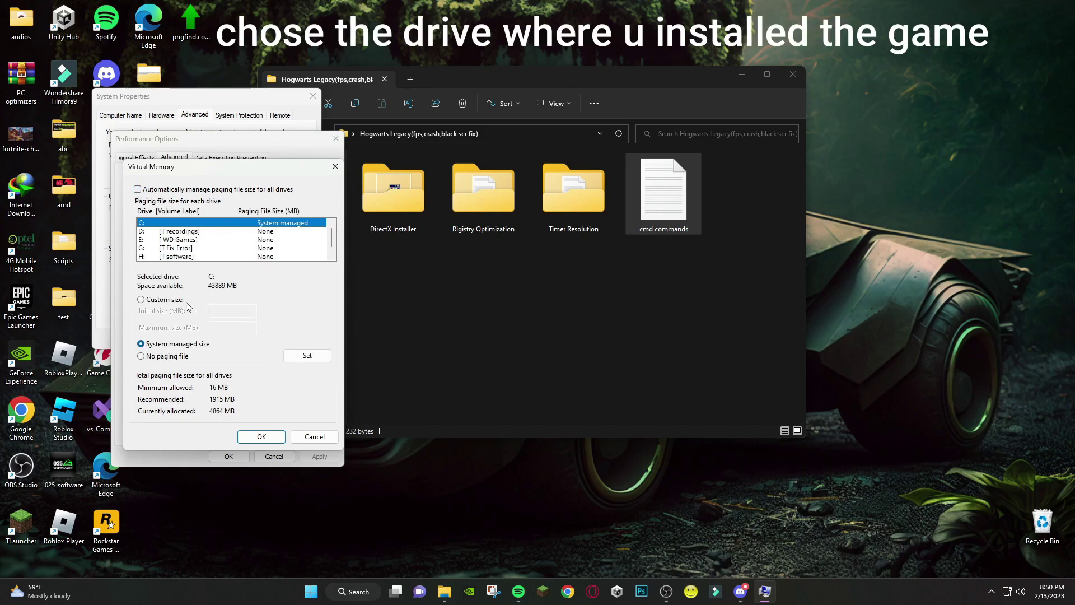
scroll(182, 250, down, 2)
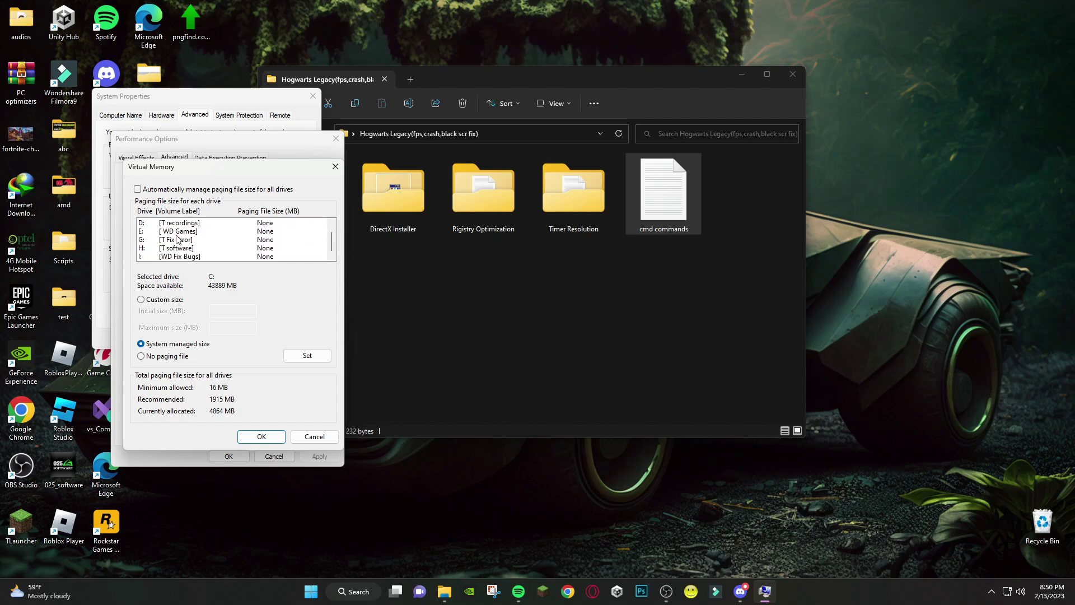
click(179, 233)
key(alt+n)
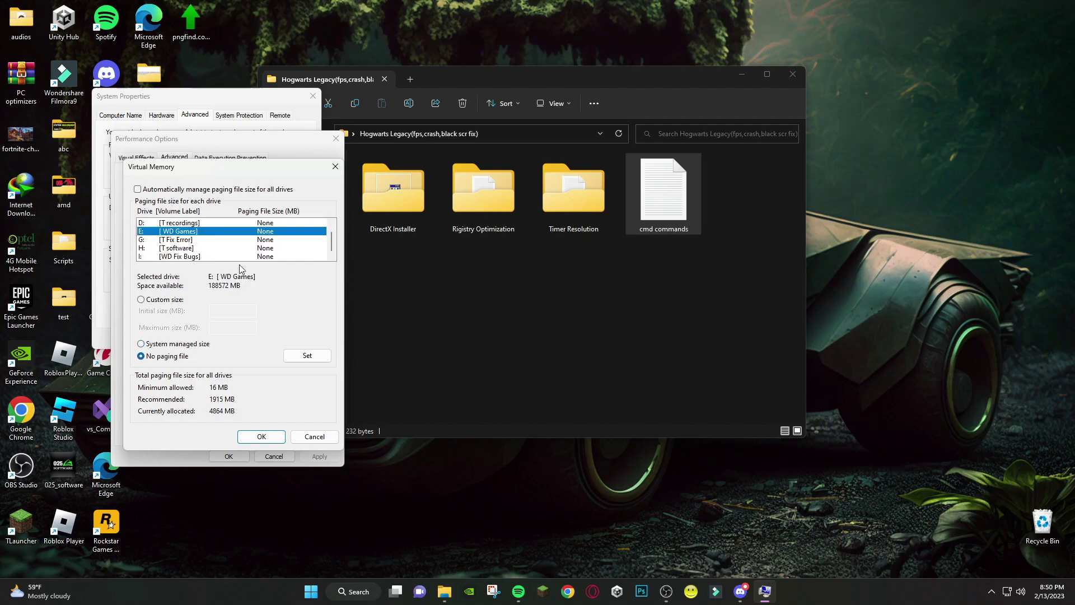
click(142, 301)
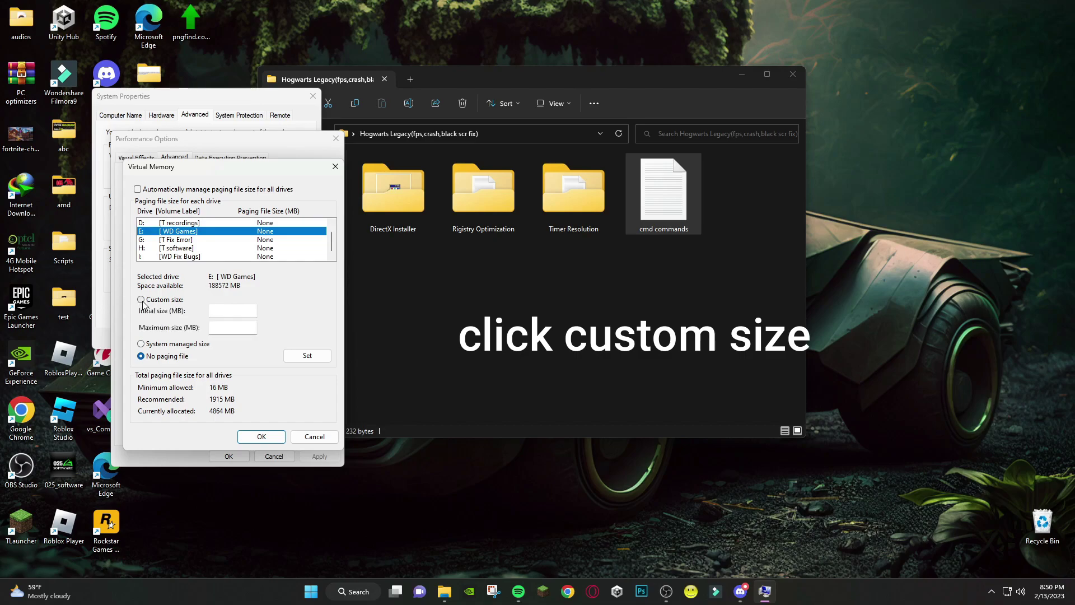
click(219, 310)
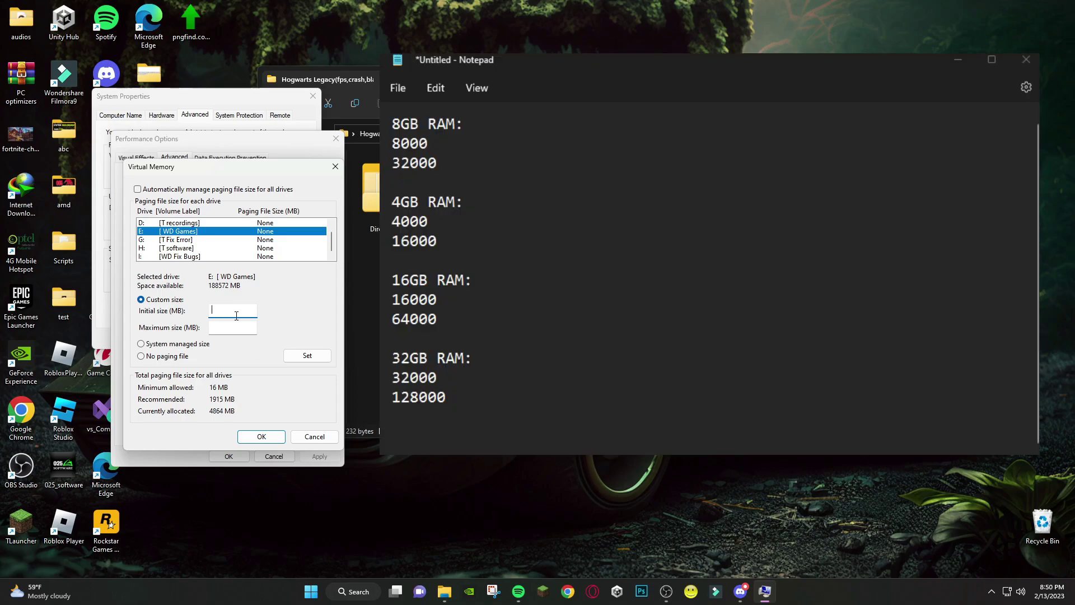
- Open the System page from Control Panel, check the amount of installed RAM, and close Settings
click(353, 591)
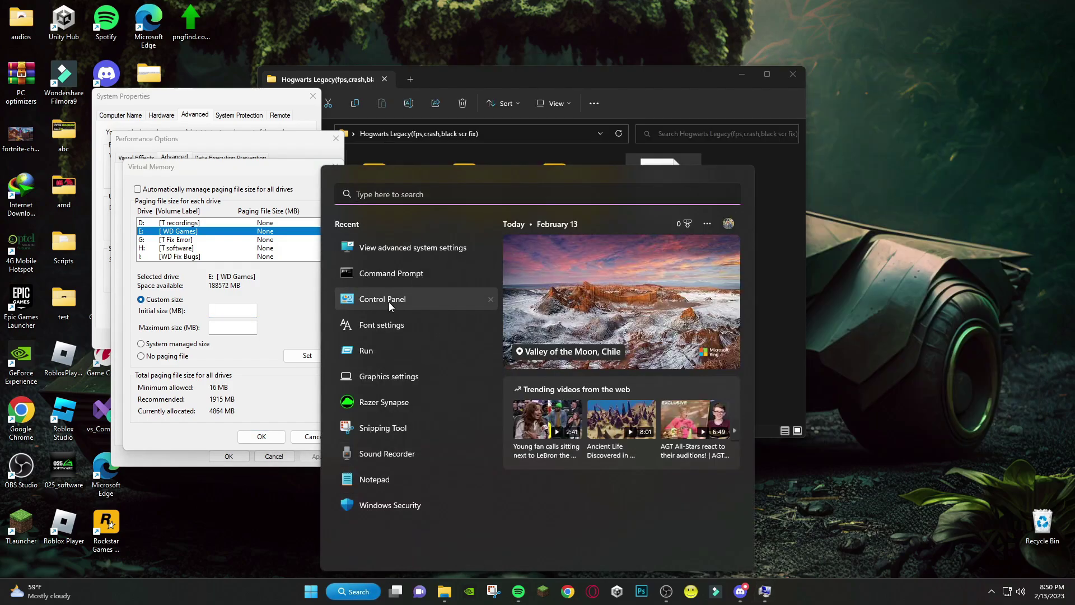
click(367, 298)
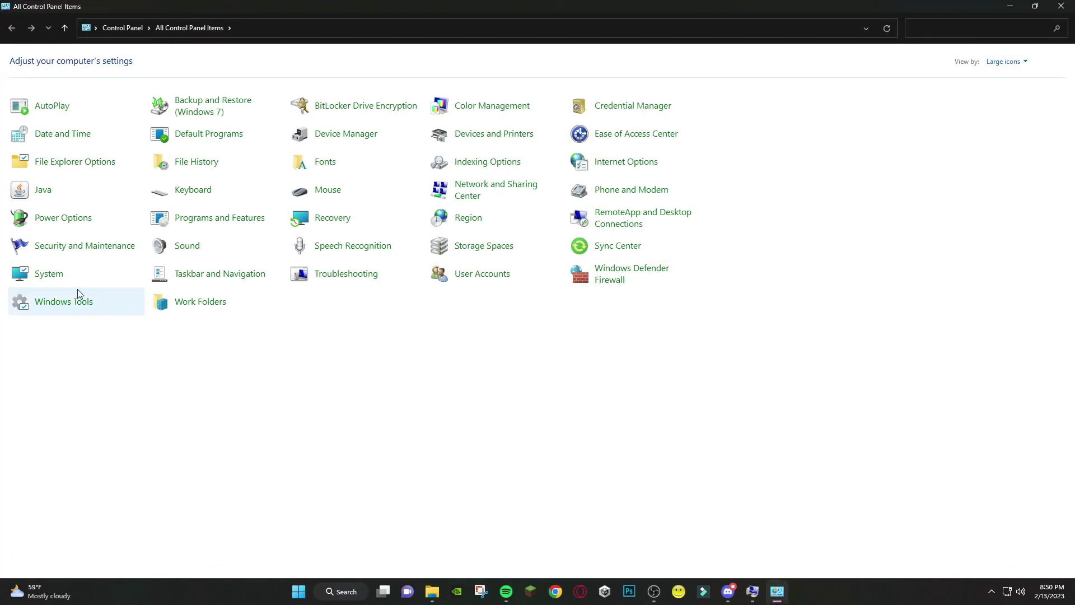
click(59, 270)
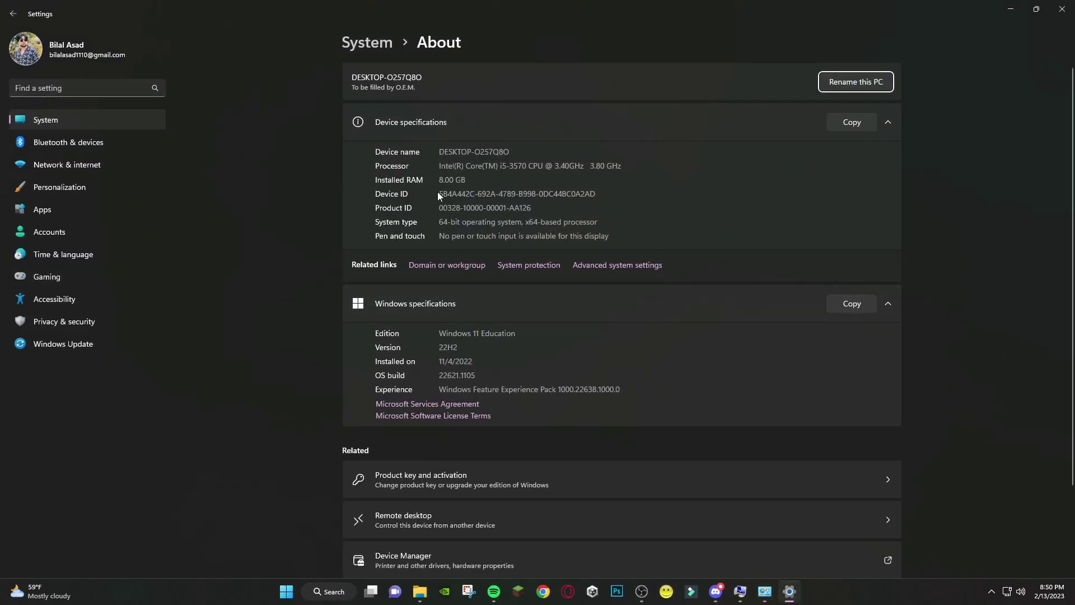
drag(441, 179, 467, 179)
click(1060, 10)
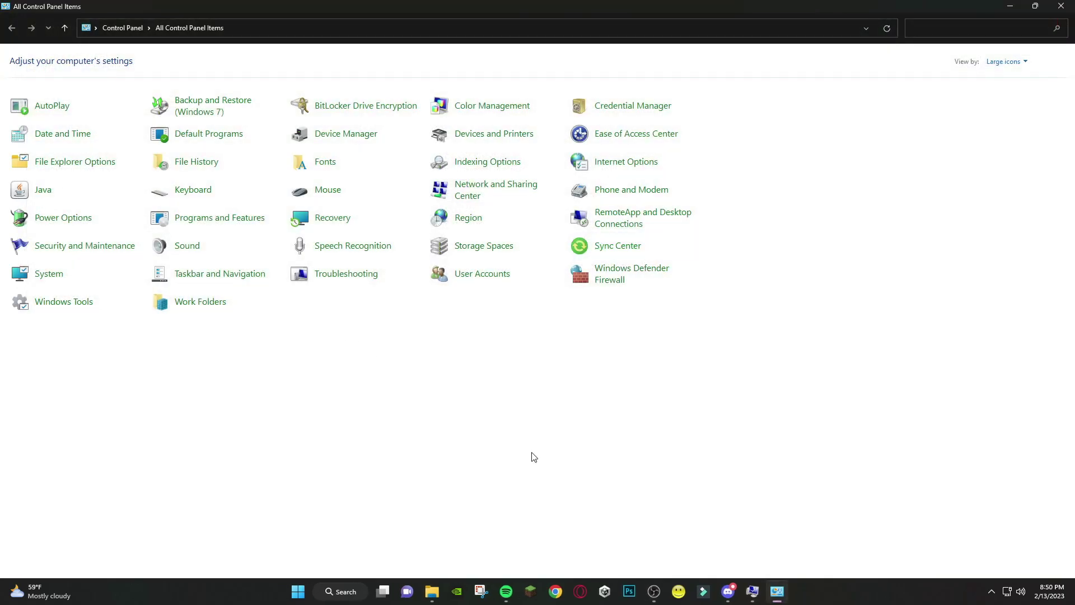
- Return to the Virtual Memory dialog and set the initial paging file size to 8000 MB
click(760, 596)
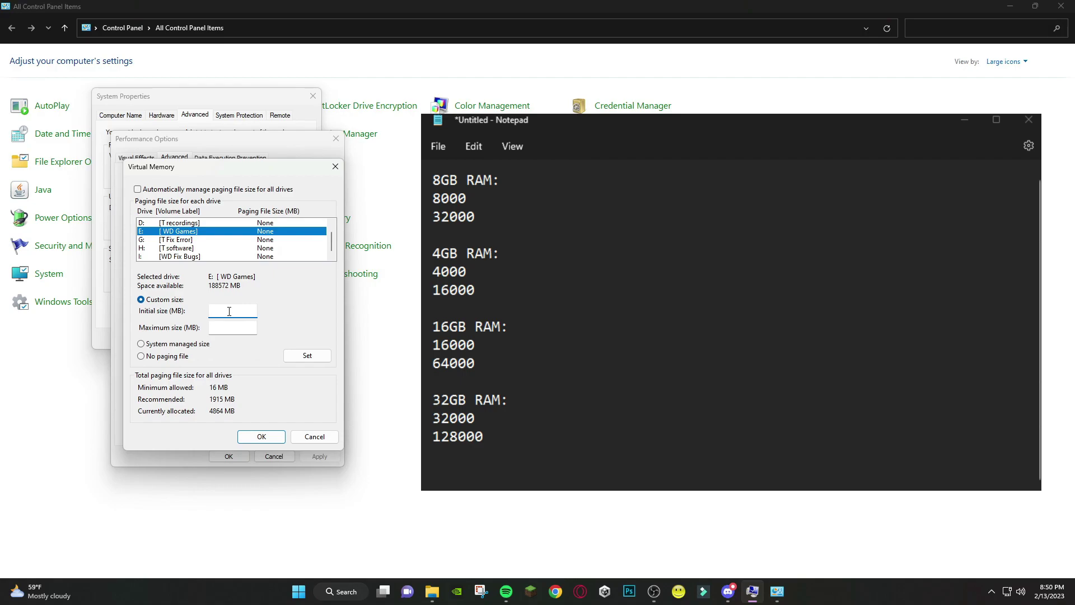
text(8000)
click(244, 330)
- Open Calculator, move it beside the Virtual Memory dialog, and multiply 8000 by 4
click(350, 593)
text(calculator)
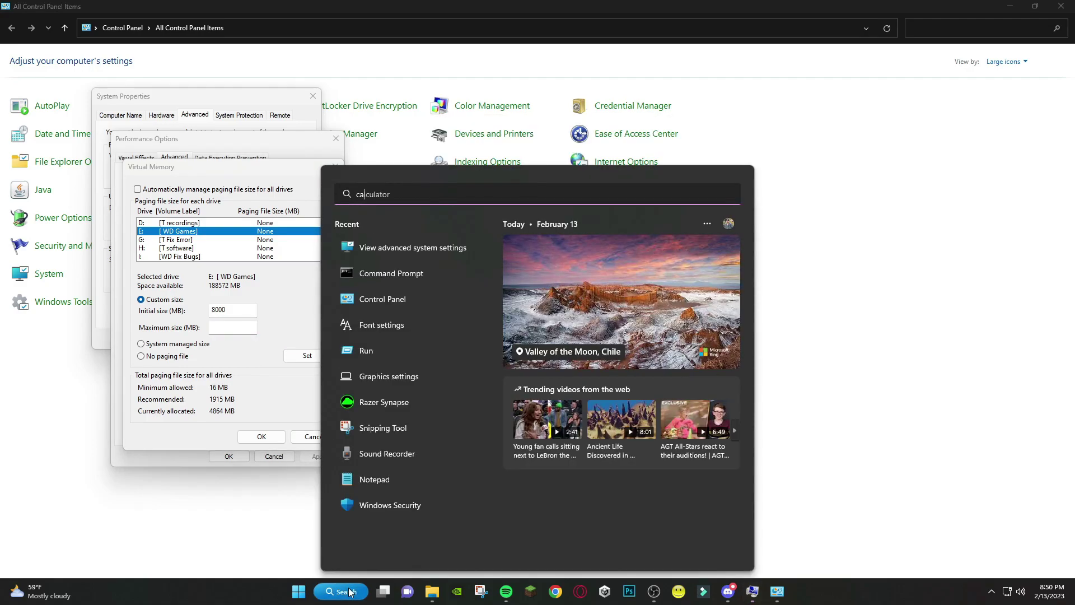
key(Return)
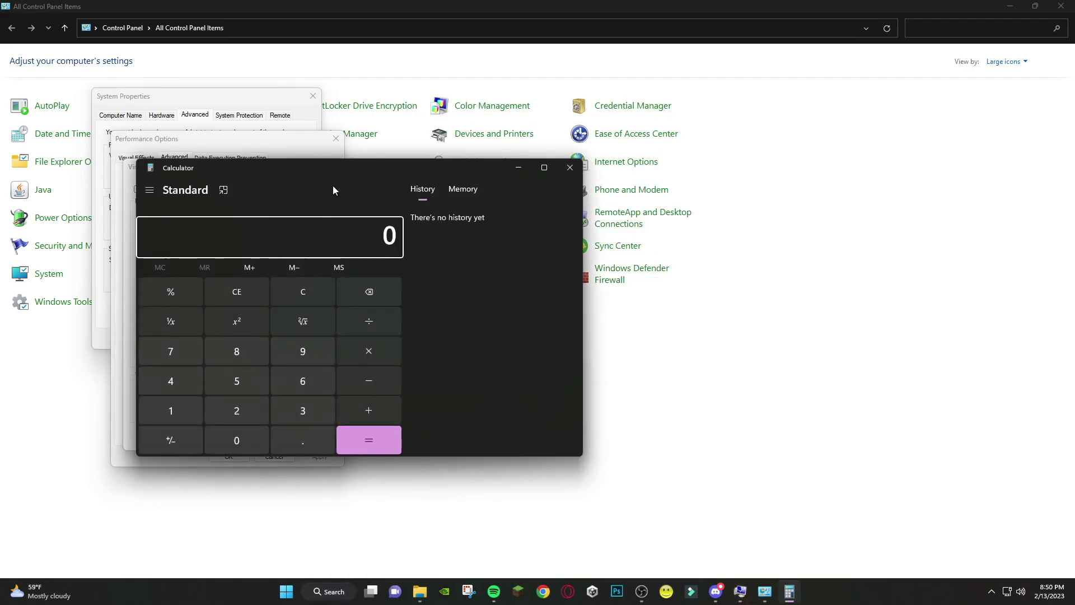
drag(331, 187, 617, 217)
click(525, 394)
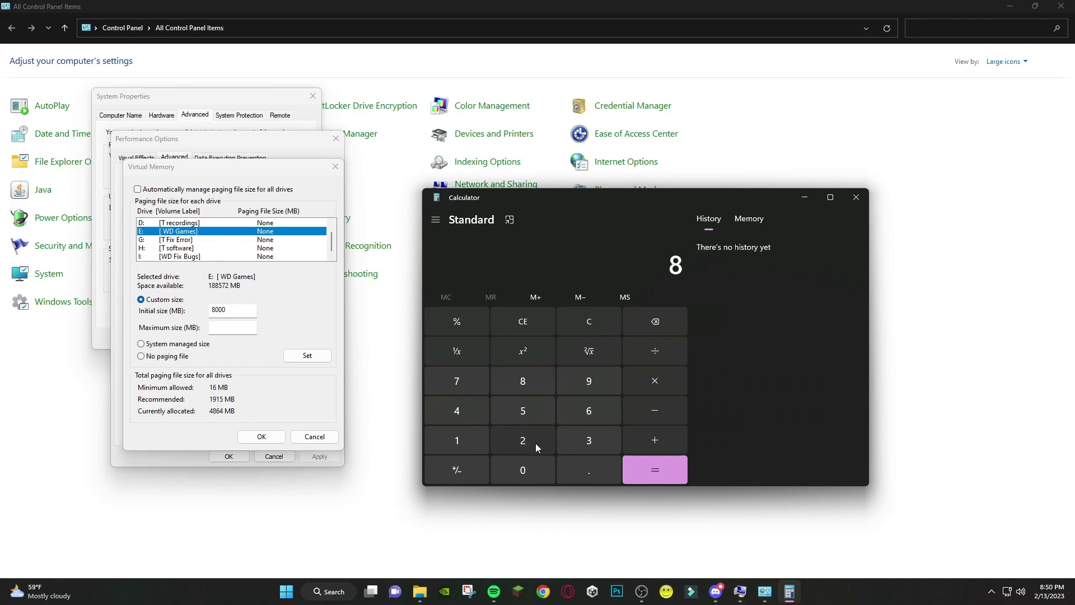
click(536, 466)
double_click(536, 466)
click(667, 384)
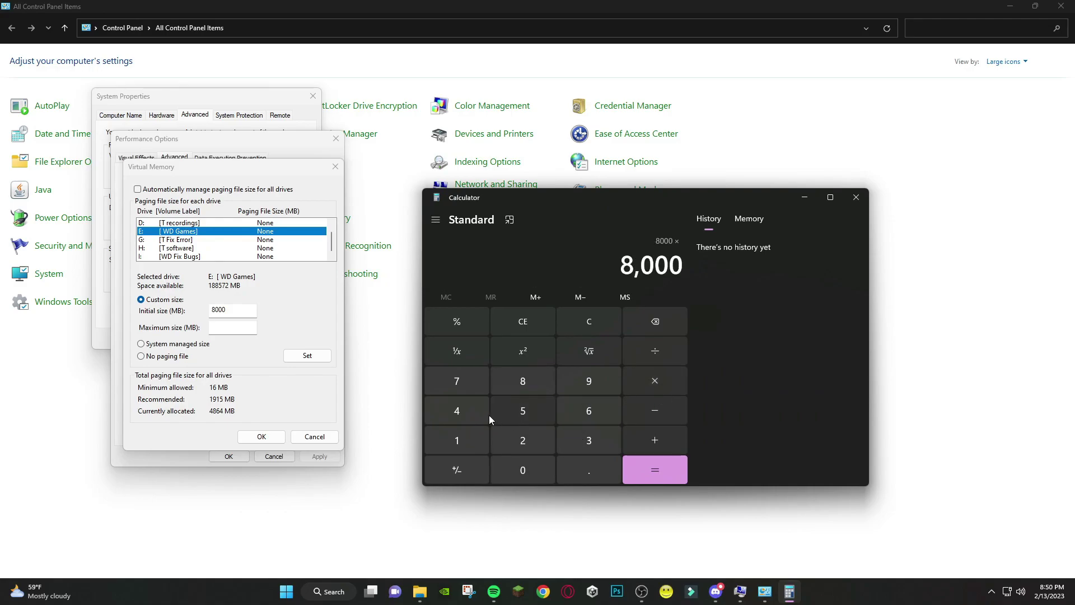
click(485, 415)
click(657, 465)
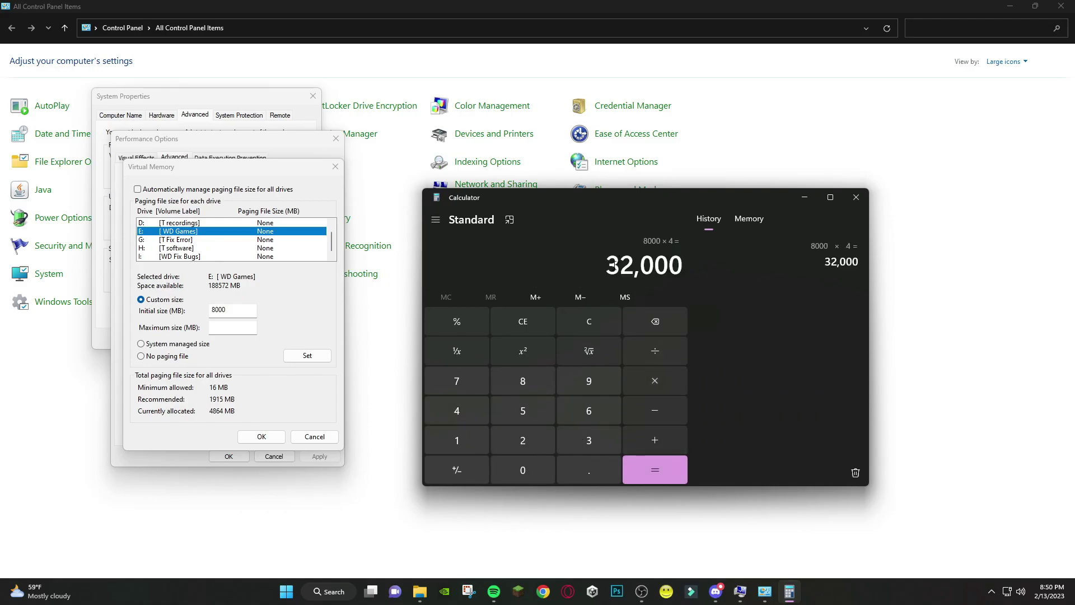
- Set the maximum paging file size to 32000 MB, close Calculator, and cancel the Virtual Memory dialog
click(230, 326)
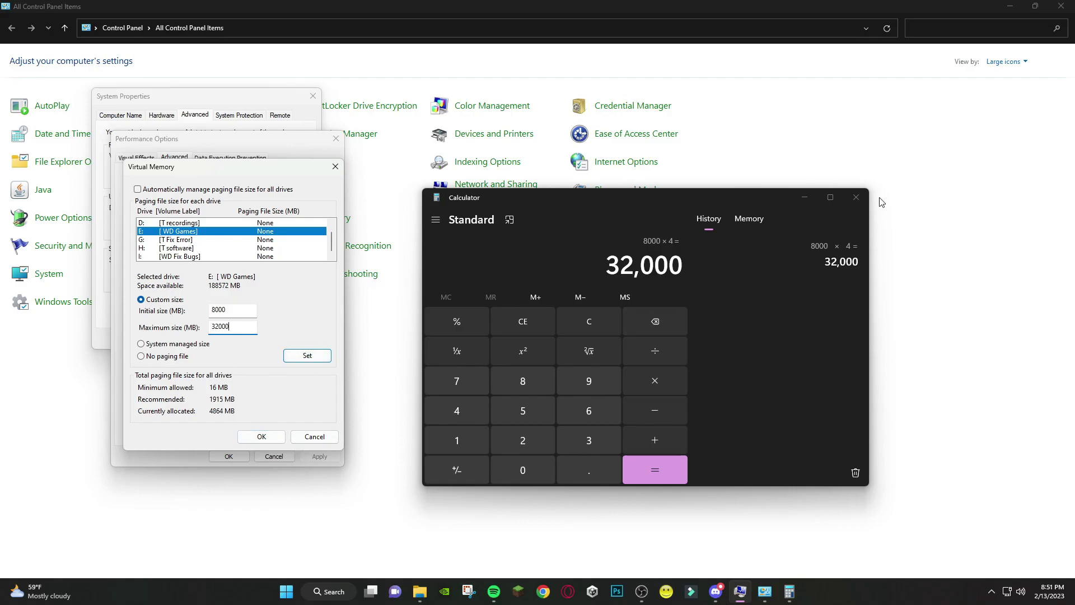
click(857, 200)
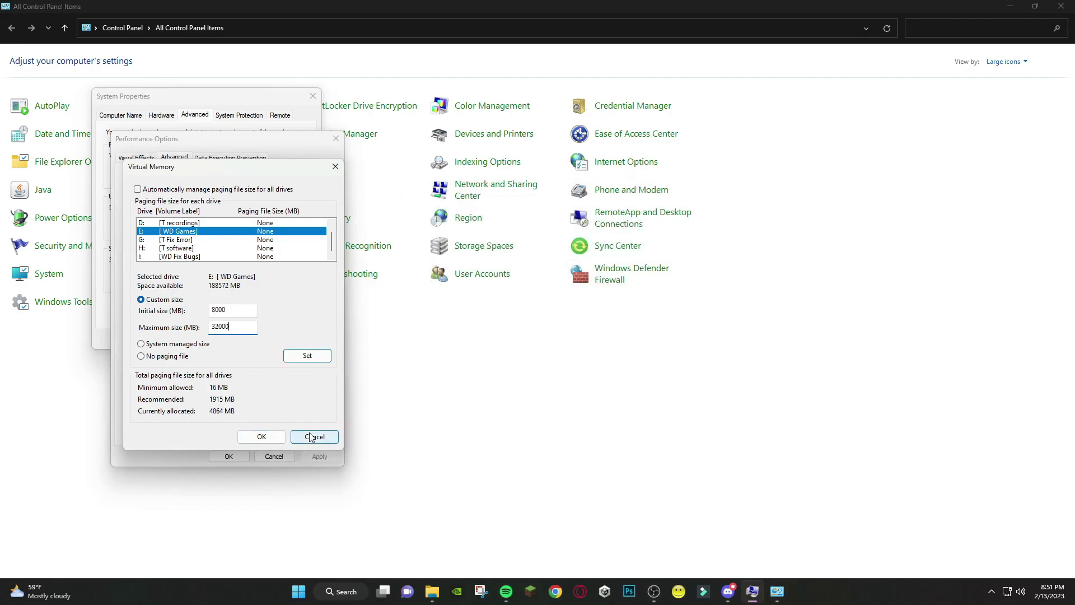
click(311, 436)
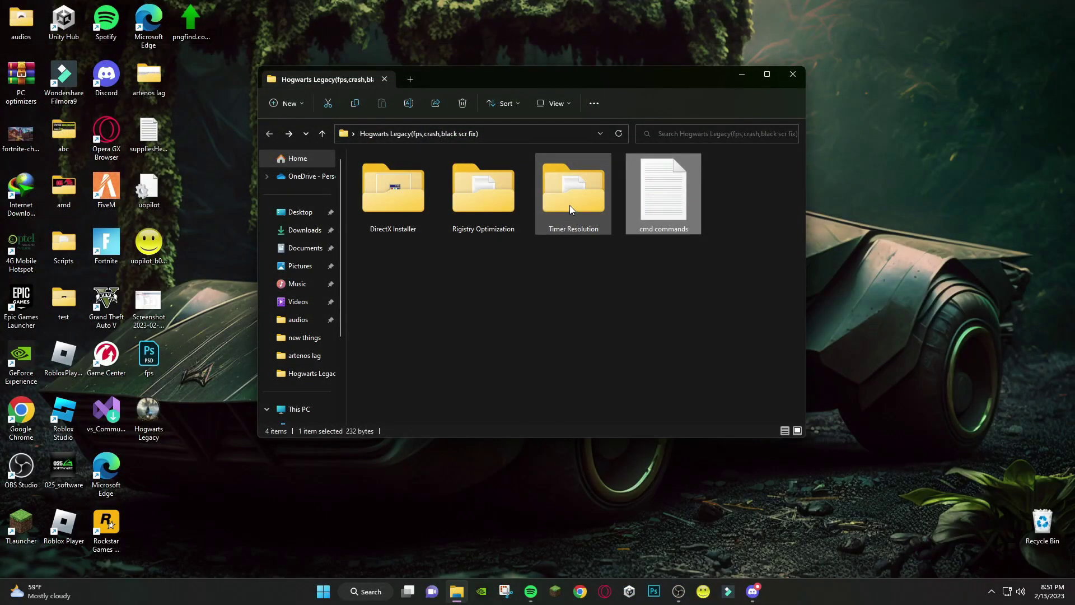
- Open the cmd code for timer resolution note in the Timer Resolution folder and copy its three bcdedit command lines
double_click(570, 205)
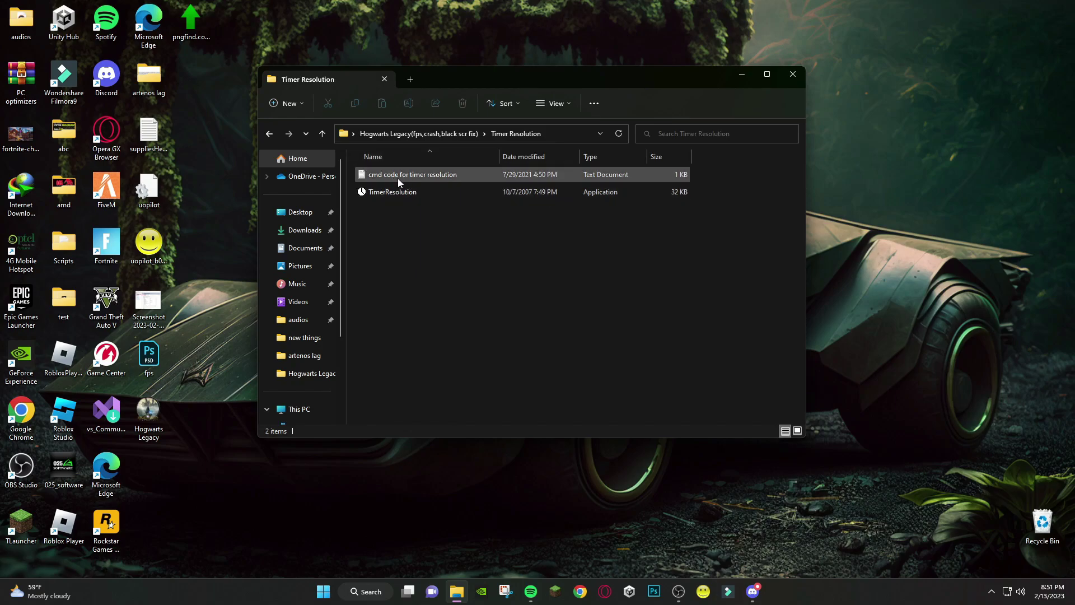
double_click(398, 176)
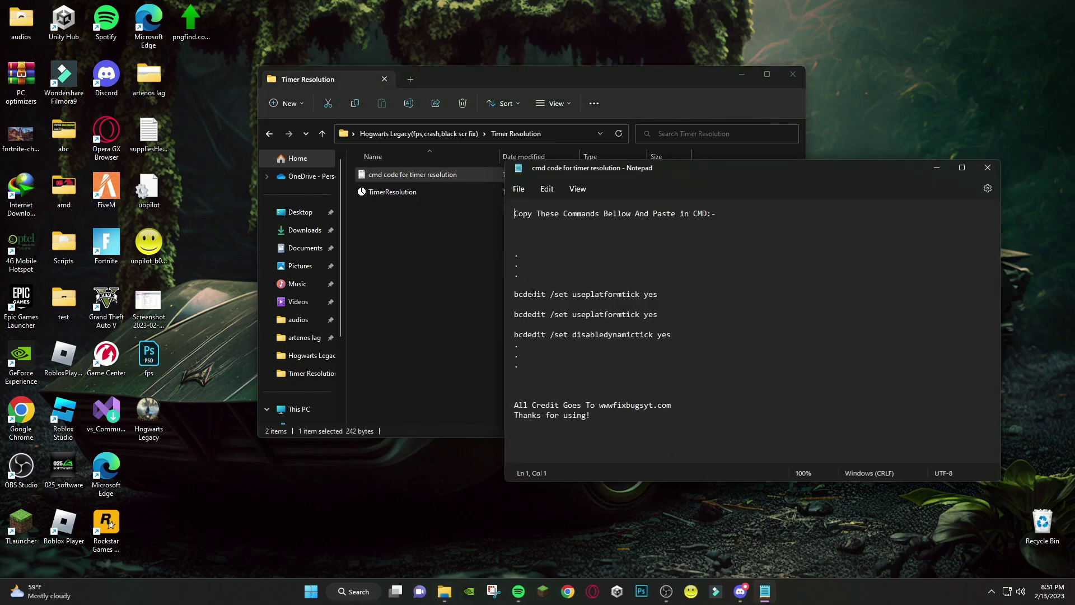
drag(514, 293, 686, 339)
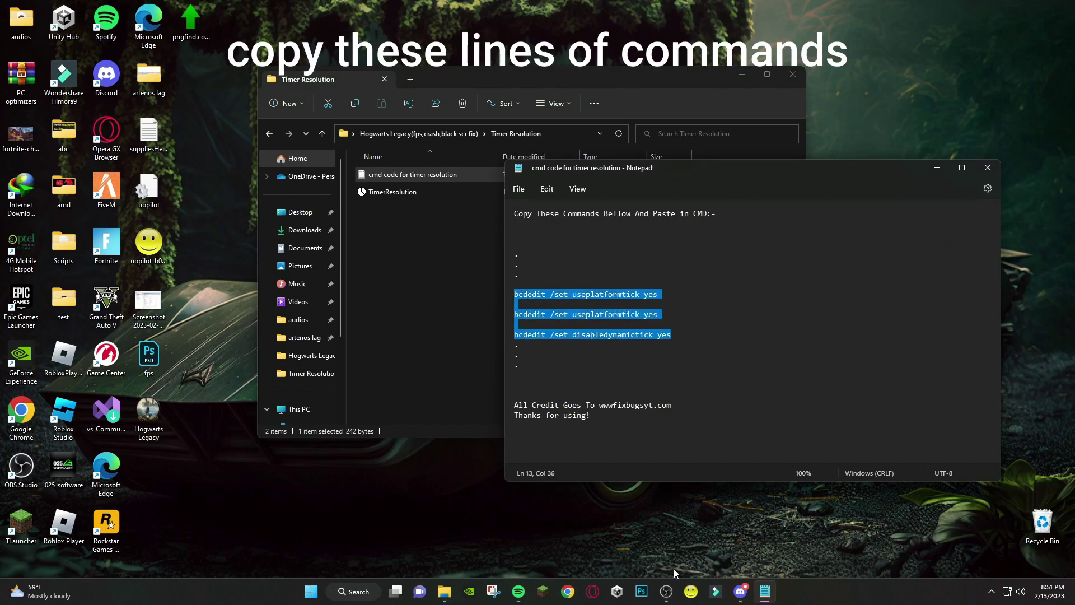
- Run the copied "bcdedit /set useplatformtick yes" and "bcdedit /set disabledynamictick yes" lines in an administrator Command Prompt, and close it and the note
click(353, 591)
text(cmd)
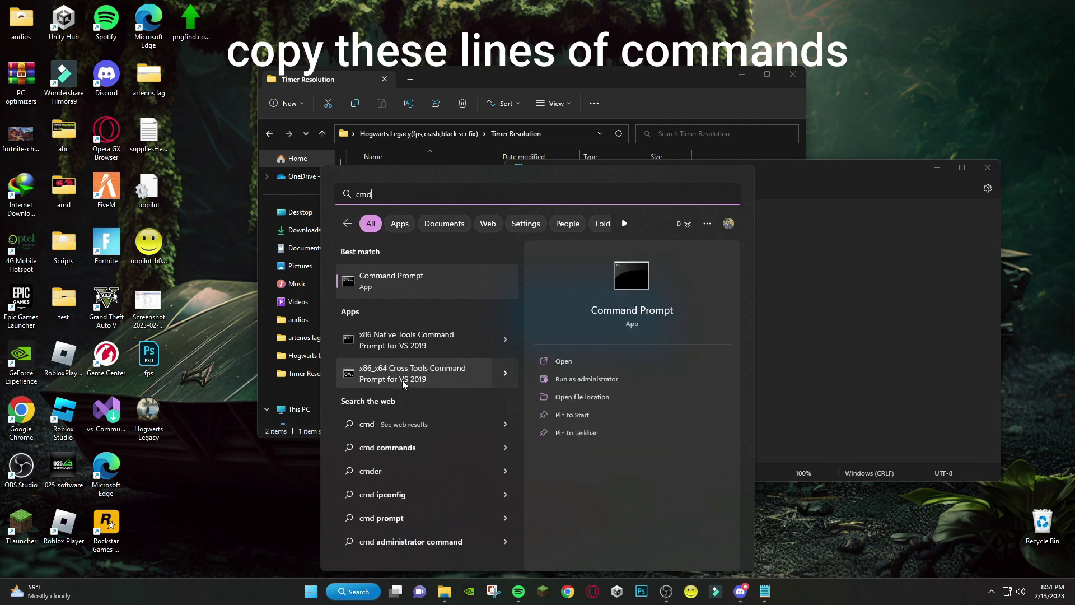
click(563, 379)
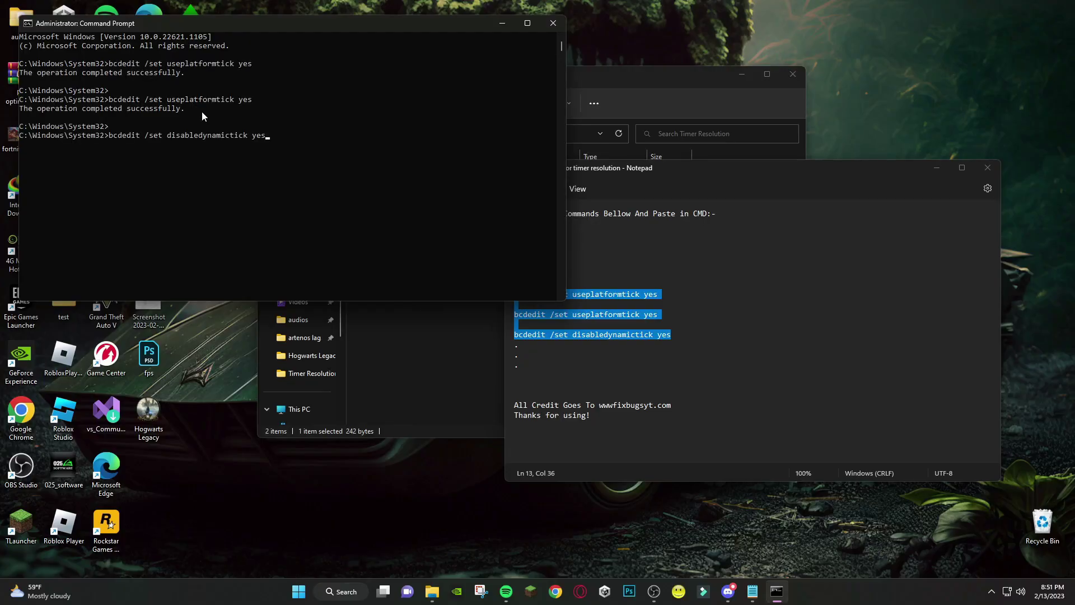
key(Return)
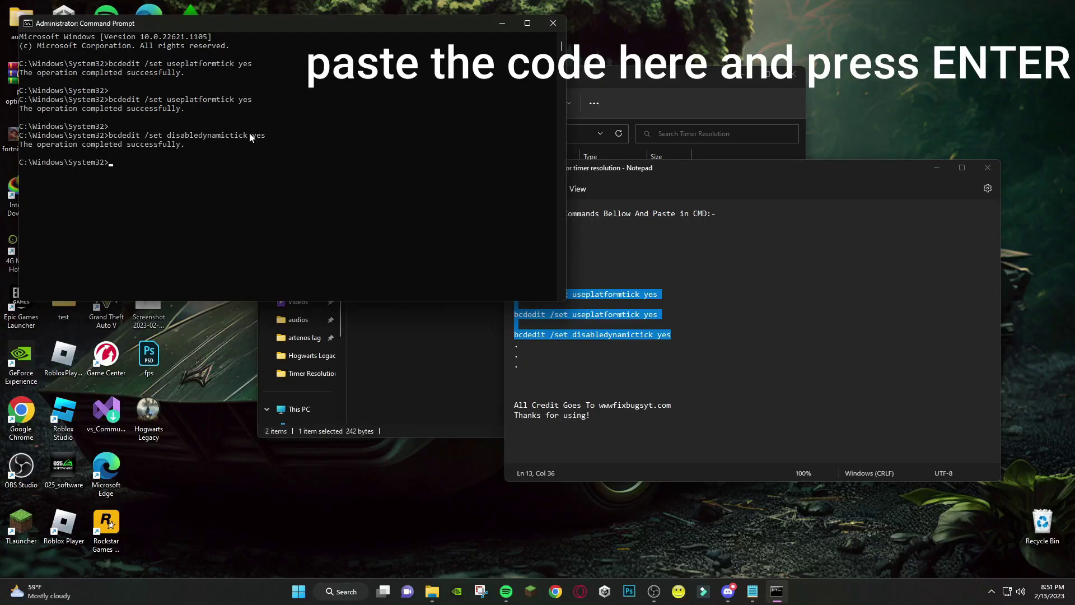
click(553, 23)
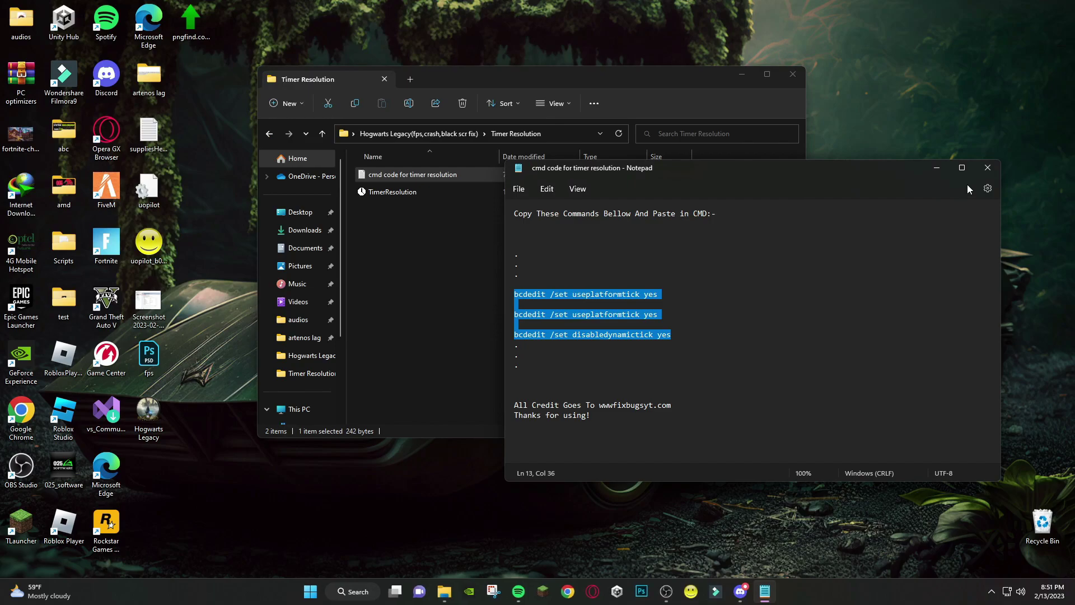
click(987, 167)
- Run the TimerResolution application, set the timer resolution to Maximum, and minimize its window
click(392, 191)
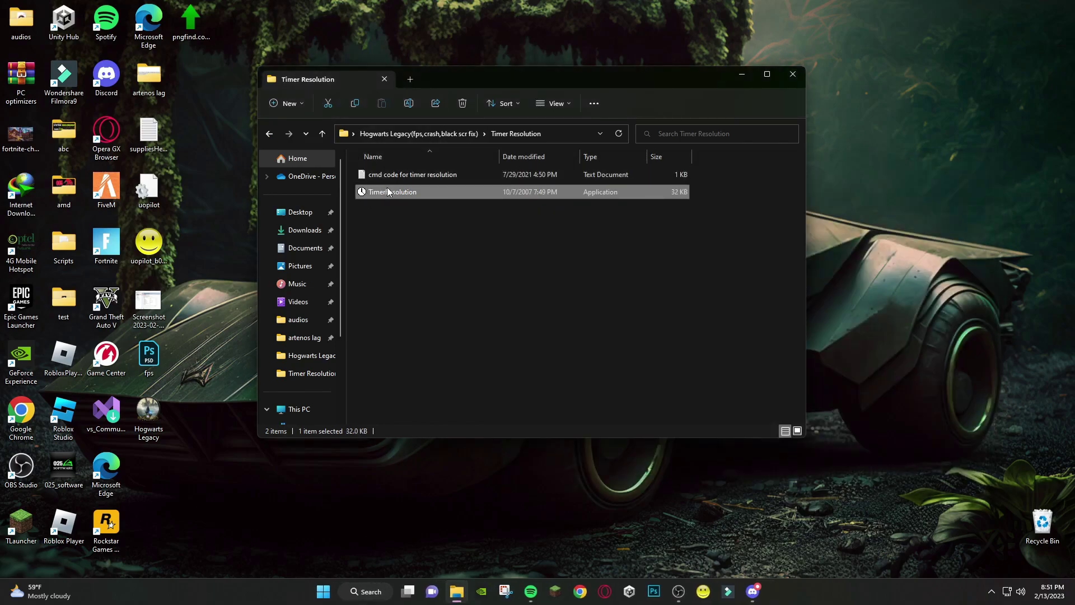
double_click(388, 193)
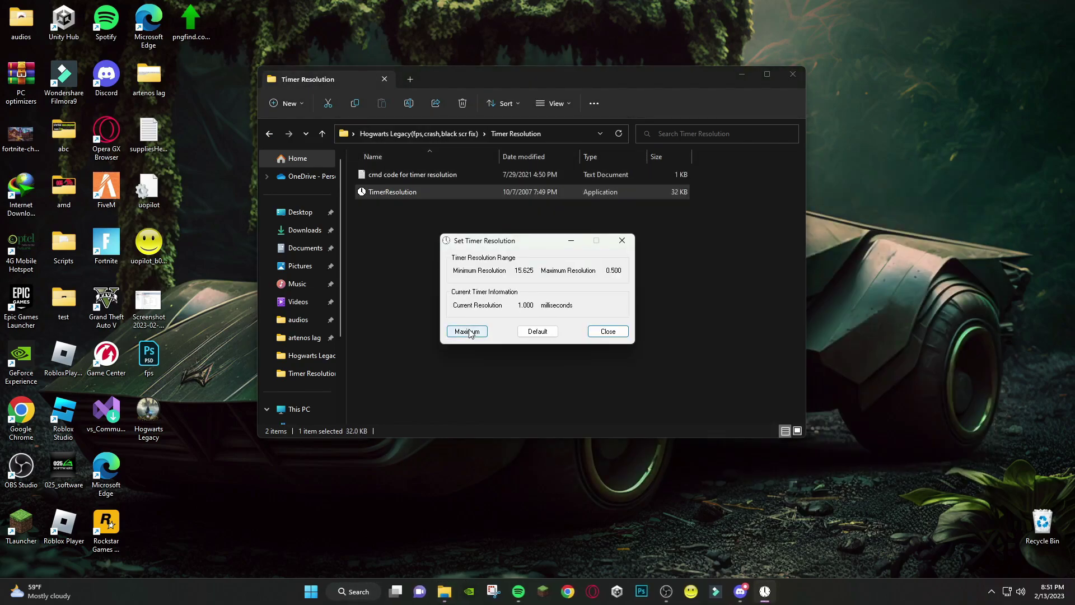
click(469, 331)
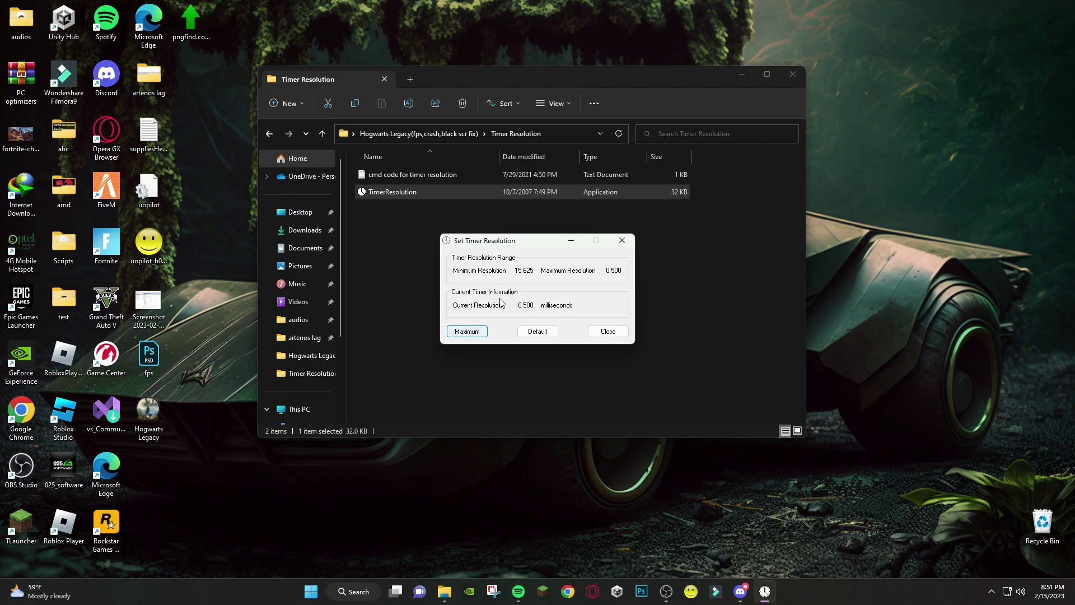
click(571, 242)
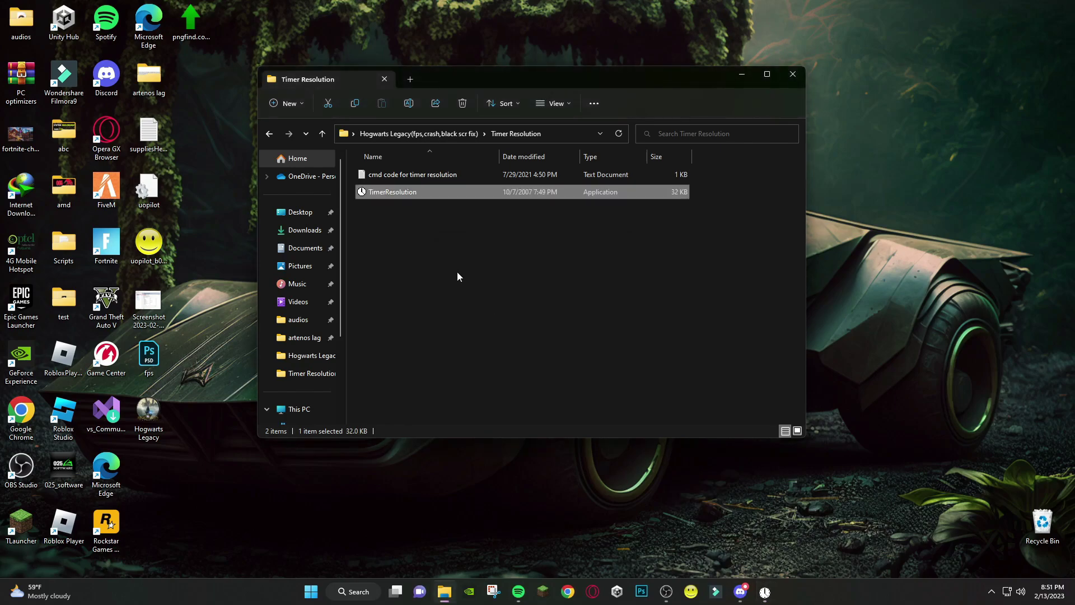
- Minimize the Timer Resolution folder window and refresh the desktop
click(738, 76)
right_click(719, 164)
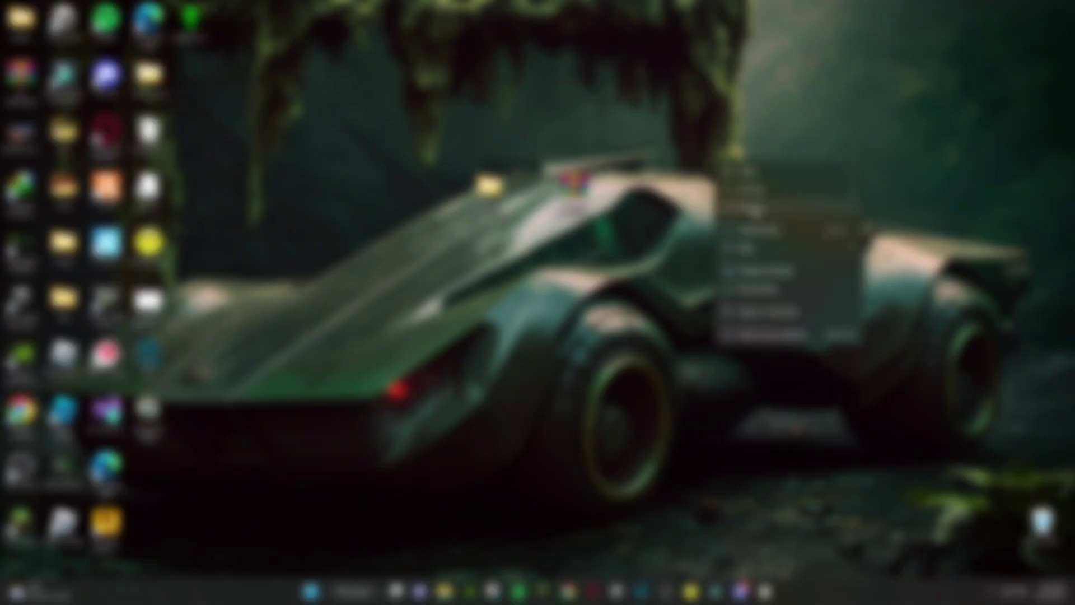
click(745, 210)
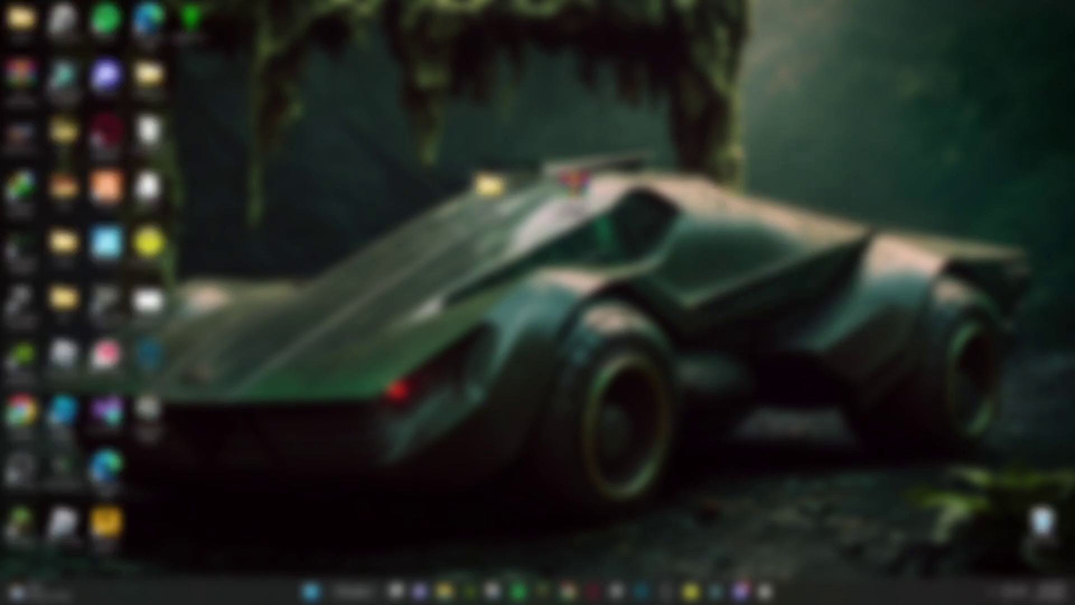